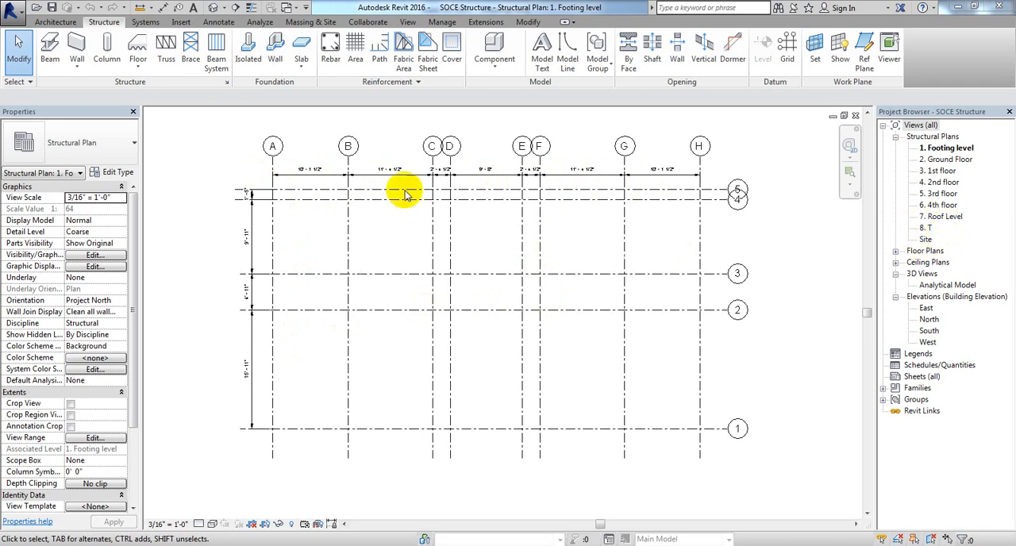
Step: Compare the grid layouts of the Ground Floor and Footing level structural plans
double_click(949, 160)
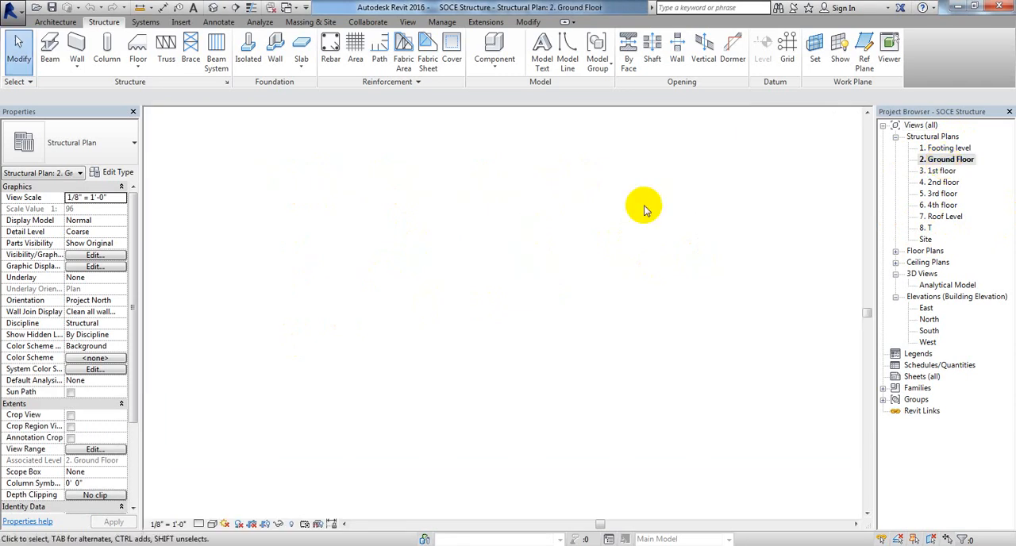
scroll(455, 189, "up", 4)
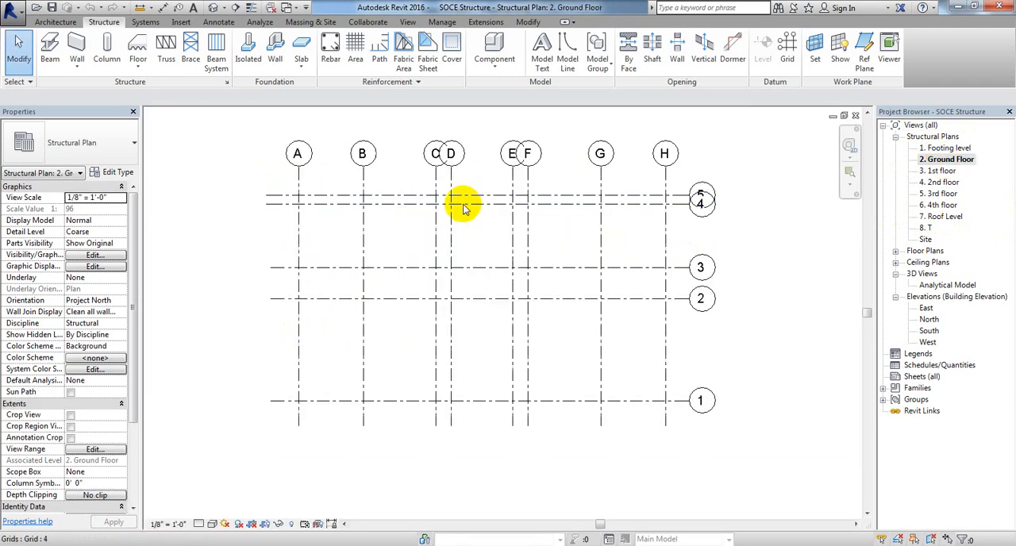
scroll(500, 212, "down", 3)
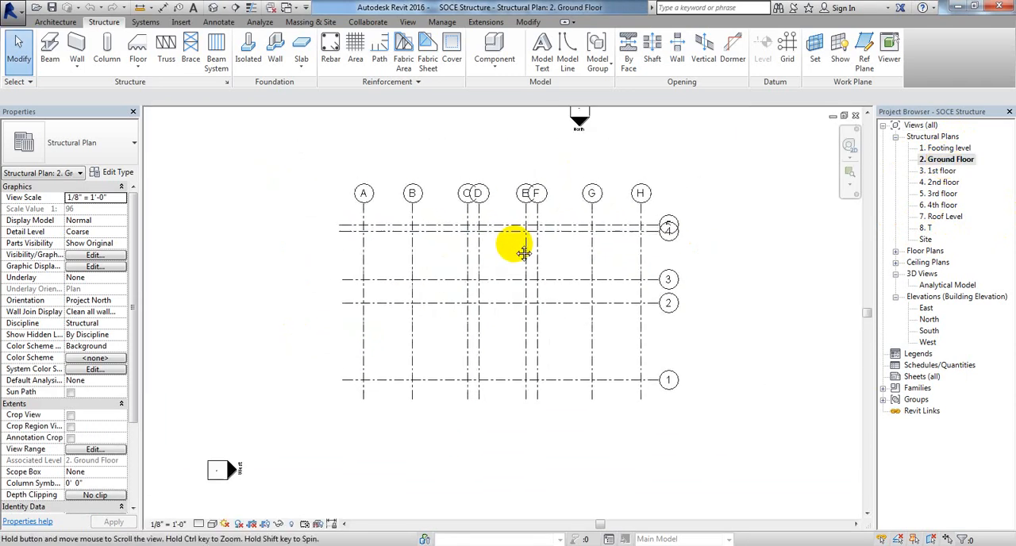
double_click(948, 149)
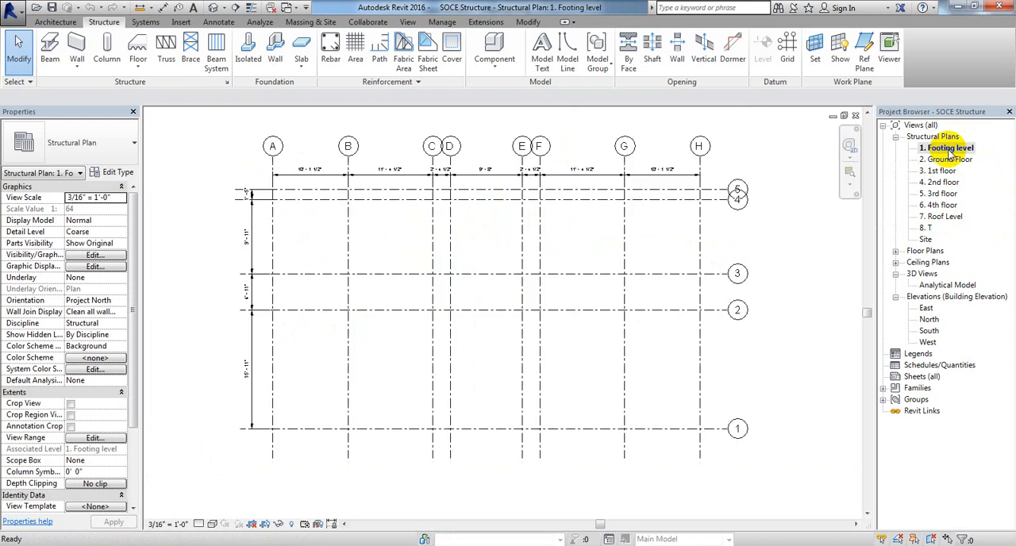
scroll(397, 202, "up", 1)
scroll(544, 254, "down", 2)
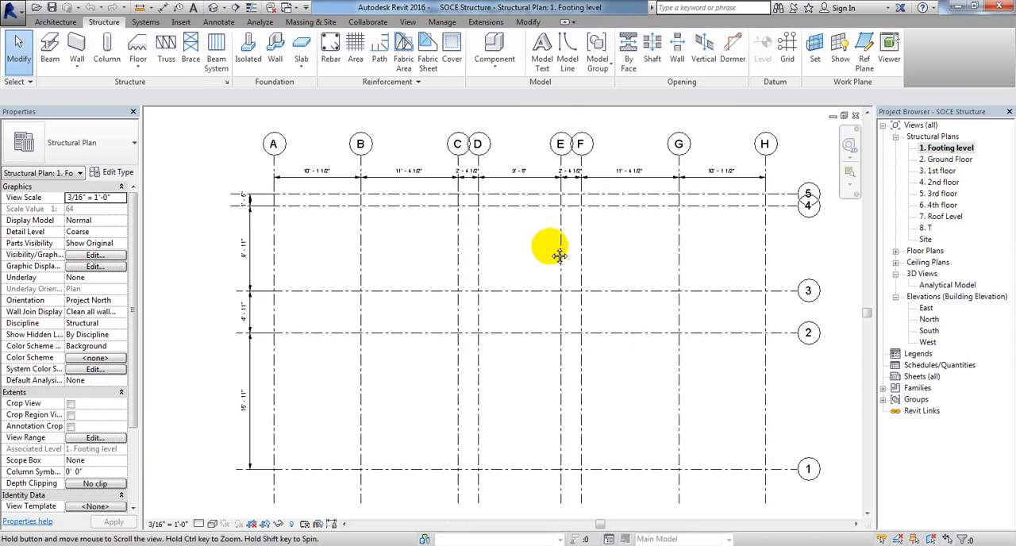
middle_click_drag(547, 361, 510, 375)
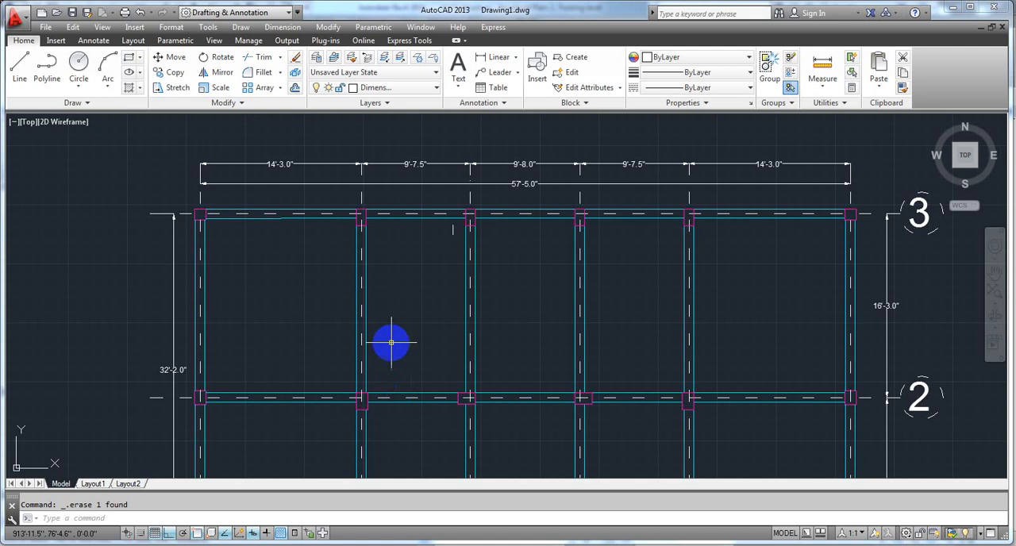
Step: Switch to the AutoCAD drawing and examine the framing layouts, including the recessed central bay in the plan without grid bubbles
middle_click_drag(432, 323, 414, 266)
scroll(417, 231, "down", 2)
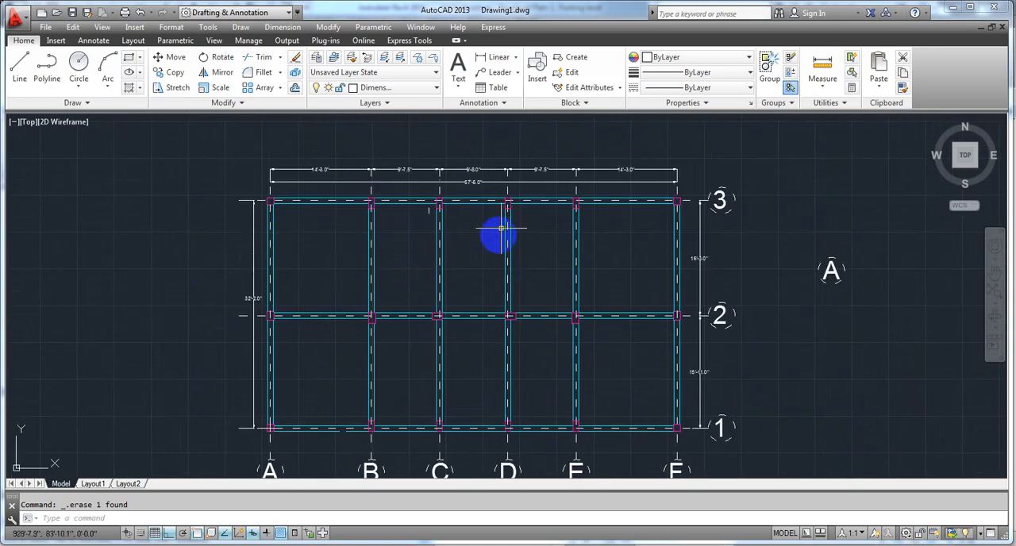
scroll(432, 296, "down", 10)
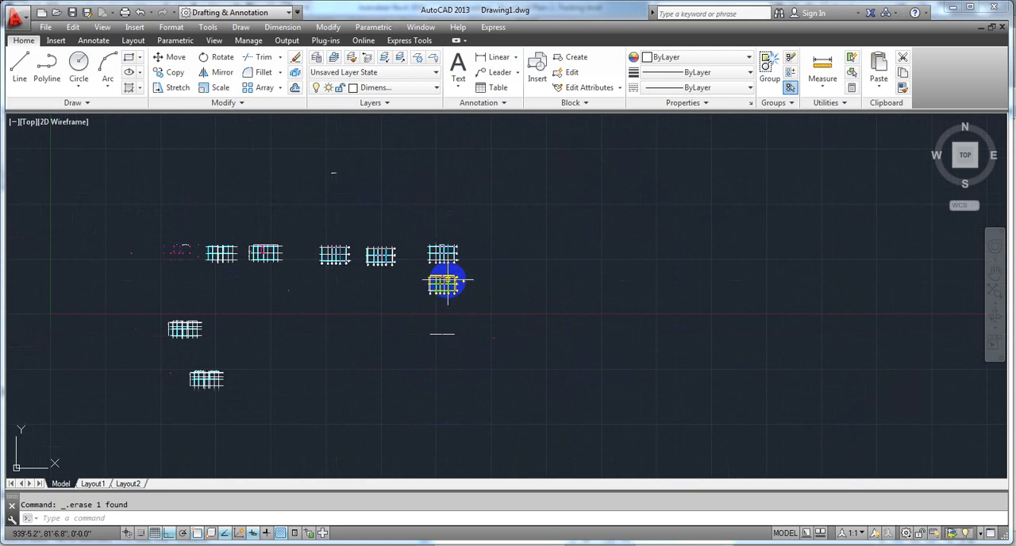
scroll(360, 287, "up", 6)
middle_click_drag(406, 318, 386, 474)
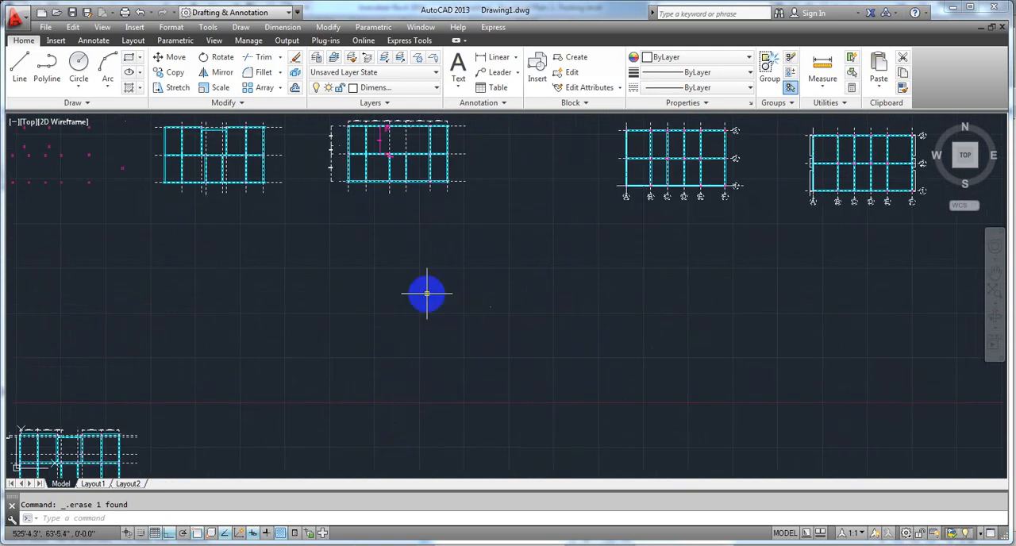
middle_click_drag(426, 287, 429, 362)
scroll(211, 220, "up", 3)
mouse_move(212, 220)
middle_mouse_down()
mouse_move(436, 261)
mouse_move(420, 252)
middle_mouse_up()
scroll(432, 270, "up", 4)
scroll(467, 214, "down", 2)
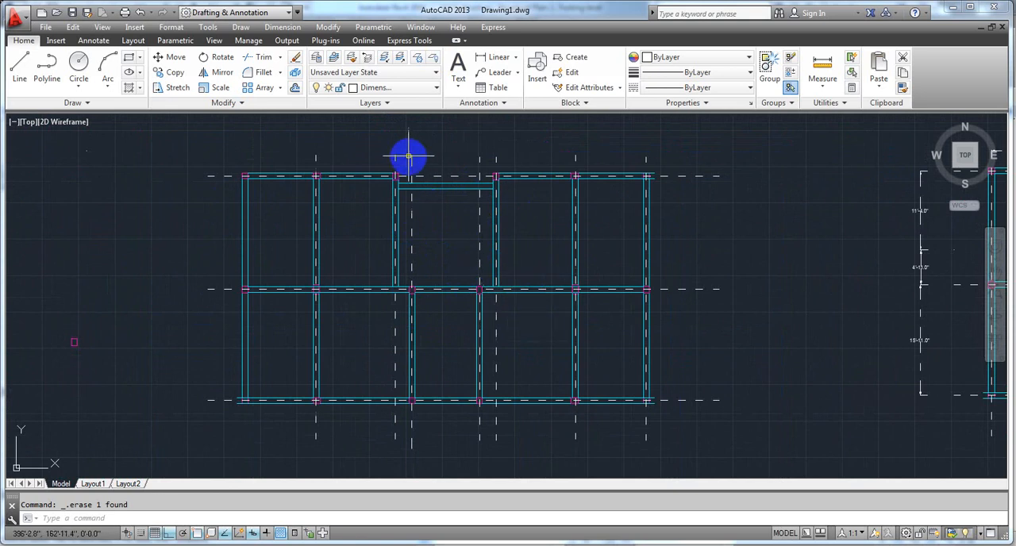
scroll(407, 155, "up", 2)
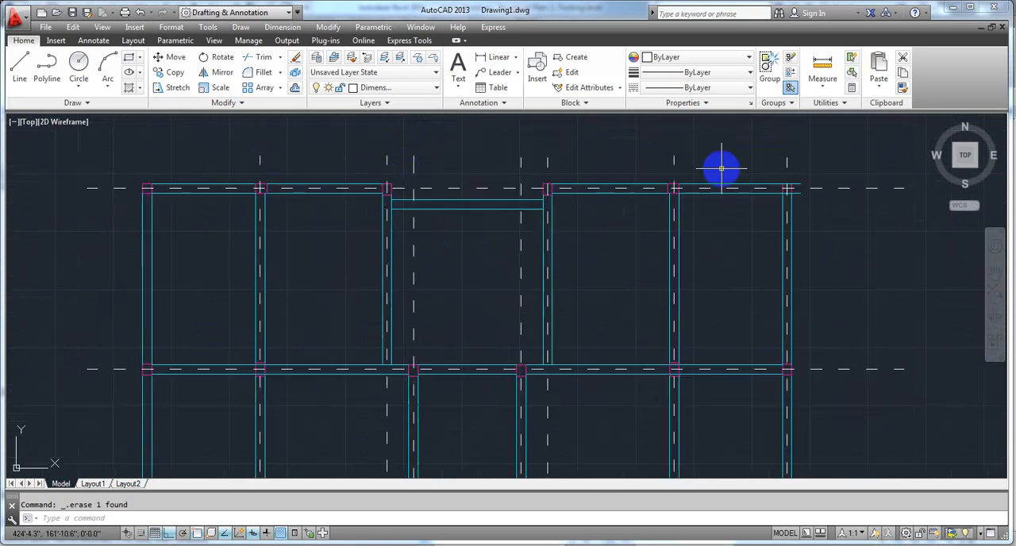
Step: Examine the remaining framing plans and locate the dimensioned plan with grids A–F and 1–3
scroll(635, 310, "down", 3)
scroll(661, 319, "down", 2)
middle_click_drag(688, 325, 293, 218)
middle_click_drag(744, 261, 405, 325)
middle_click_drag(635, 355, 392, 352)
scroll(701, 285, "up", 4)
scroll(600, 272, "down", 5)
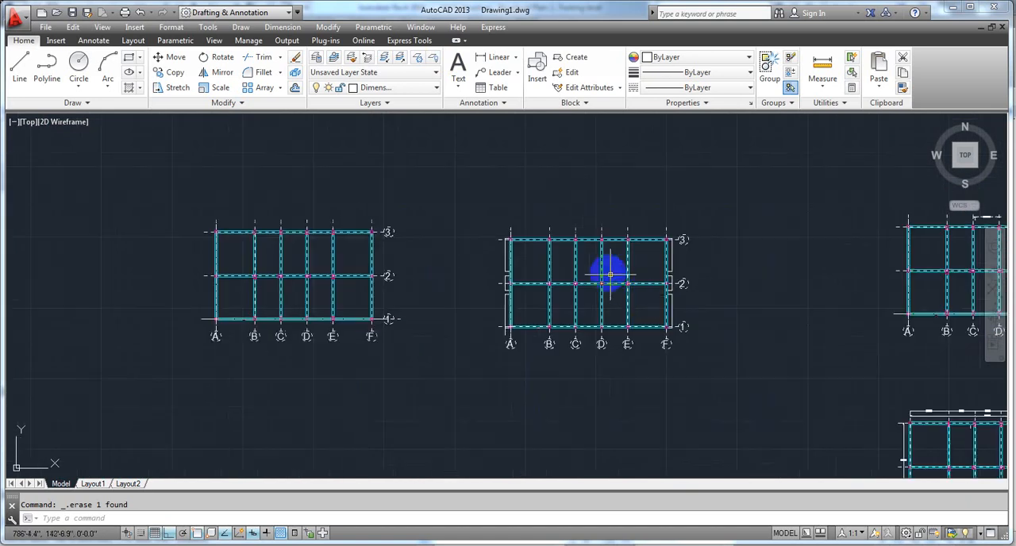
middle_click_drag(658, 312, 411, 269)
scroll(411, 267, "up", 5)
middle_click_drag(399, 385, 465, 295)
scroll(442, 304, "up", 2)
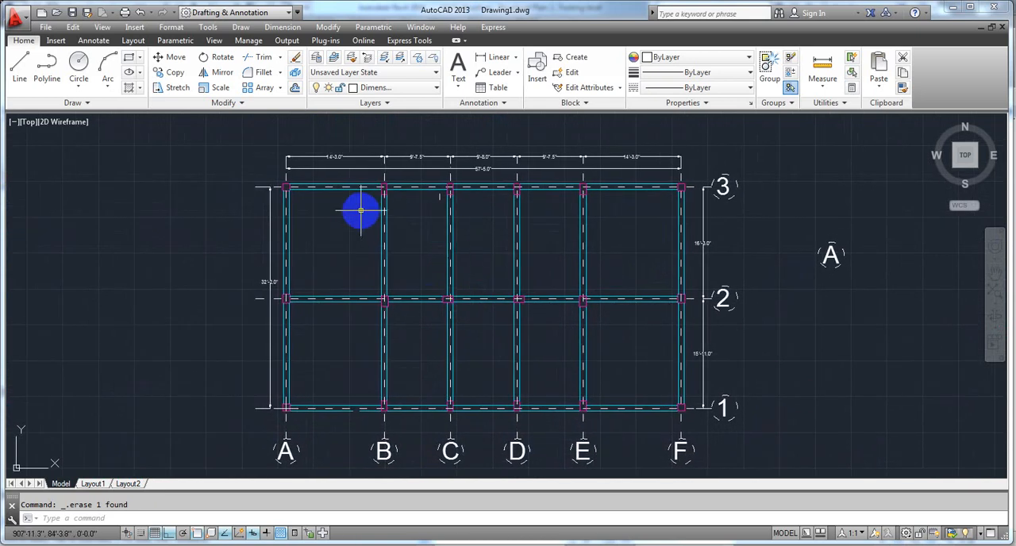
Step: Read the grid spacing dimensions of the plan with grids A–F and 1–3
scroll(384, 217, "up", 5)
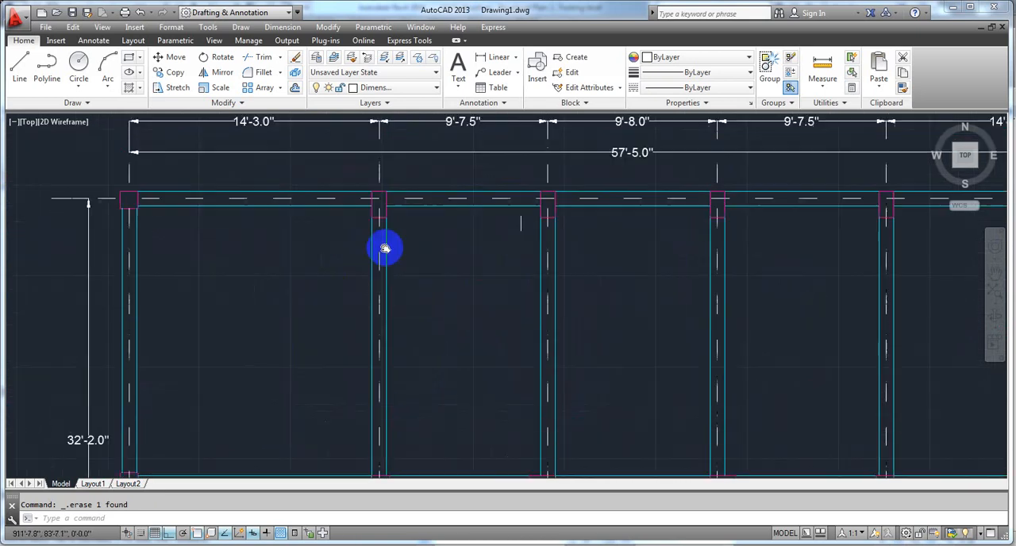
scroll(243, 229, "up", 4)
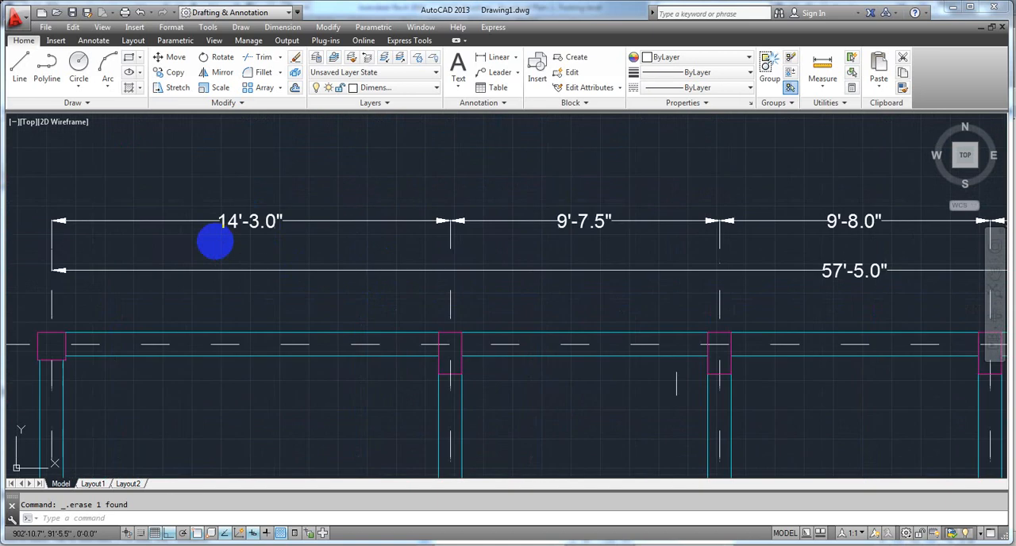
scroll(249, 229, "down", 4)
scroll(350, 334, "down", 3)
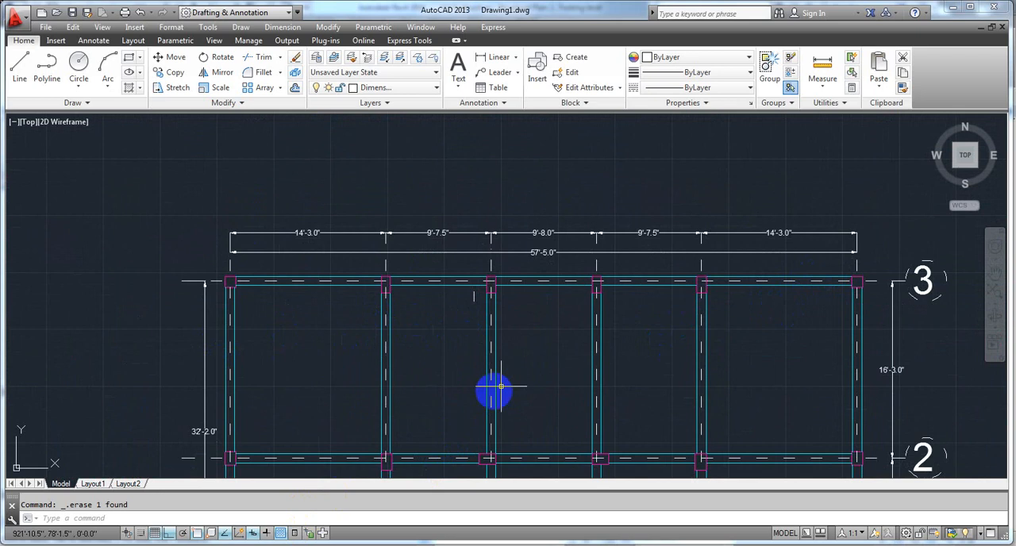
middle_click_drag(555, 391, 547, 323)
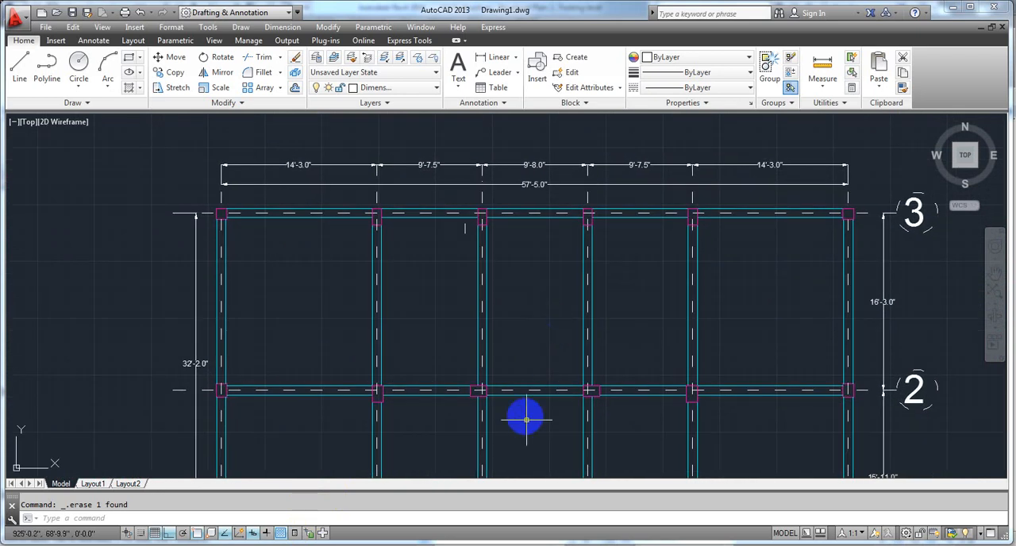
middle_click_drag(527, 430, 528, 406)
scroll(529, 404, "down", 2)
left_click_drag(529, 404, 526, 384)
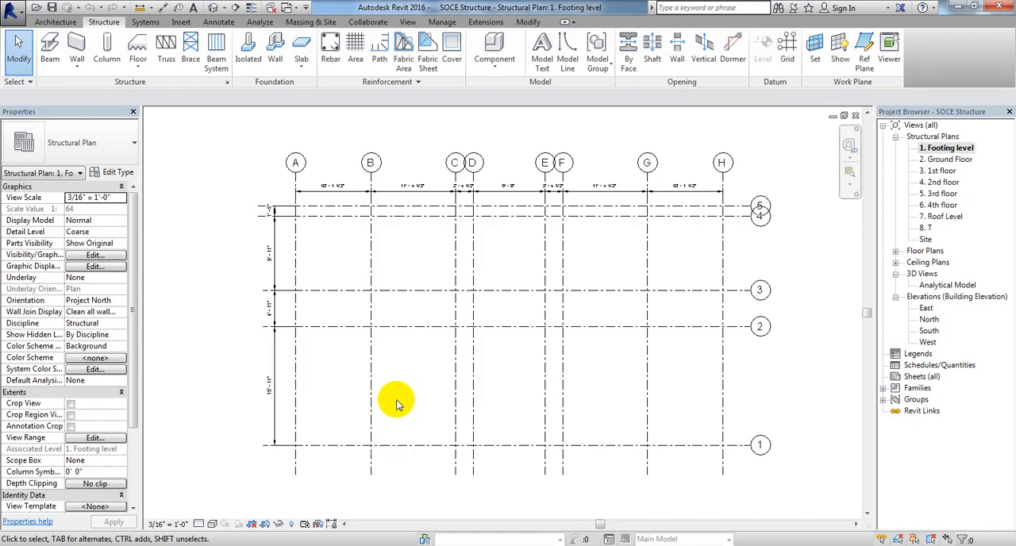
Step: Switch to Revit and try to edit the dimension between grids A and B through its dimension text in the Footing level plan
scroll(334, 188, "up", 4)
scroll(333, 188, "up", 2)
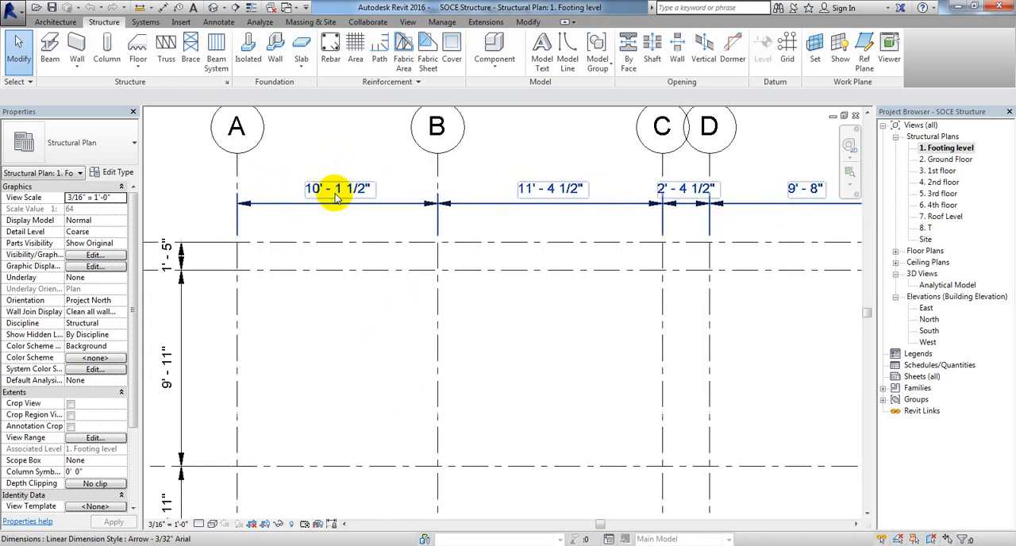
middle_click_drag(339, 342, 352, 355)
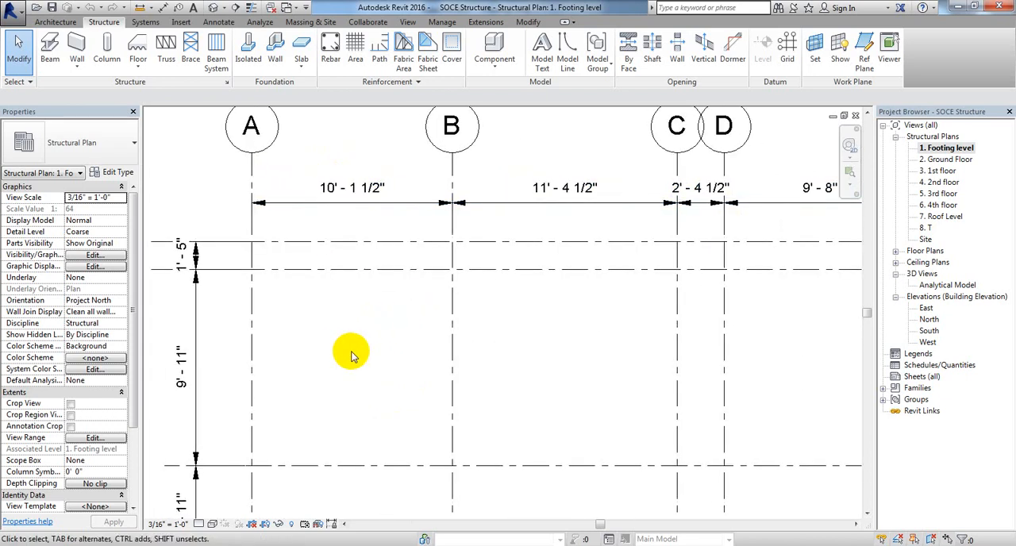
left_click(339, 190)
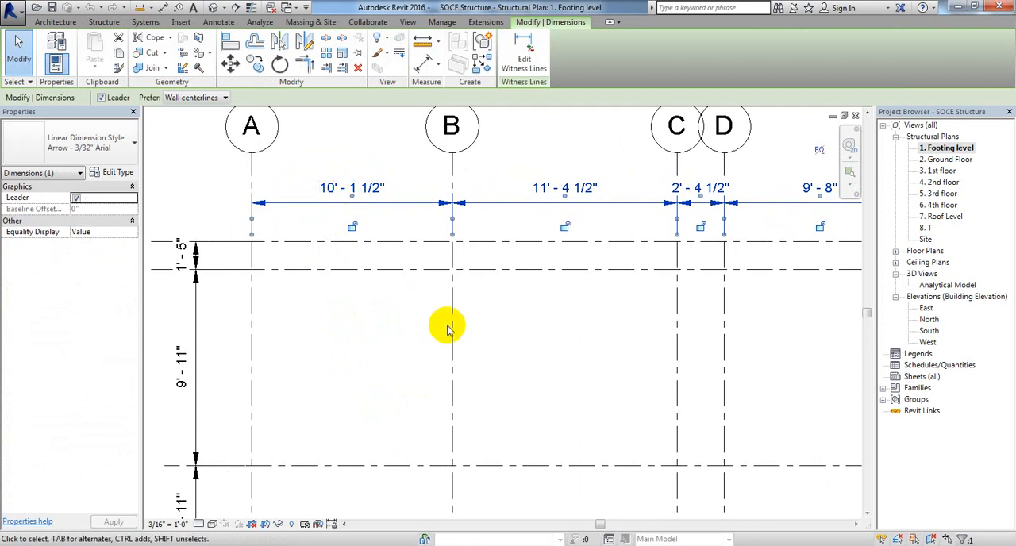
left_click(342, 192)
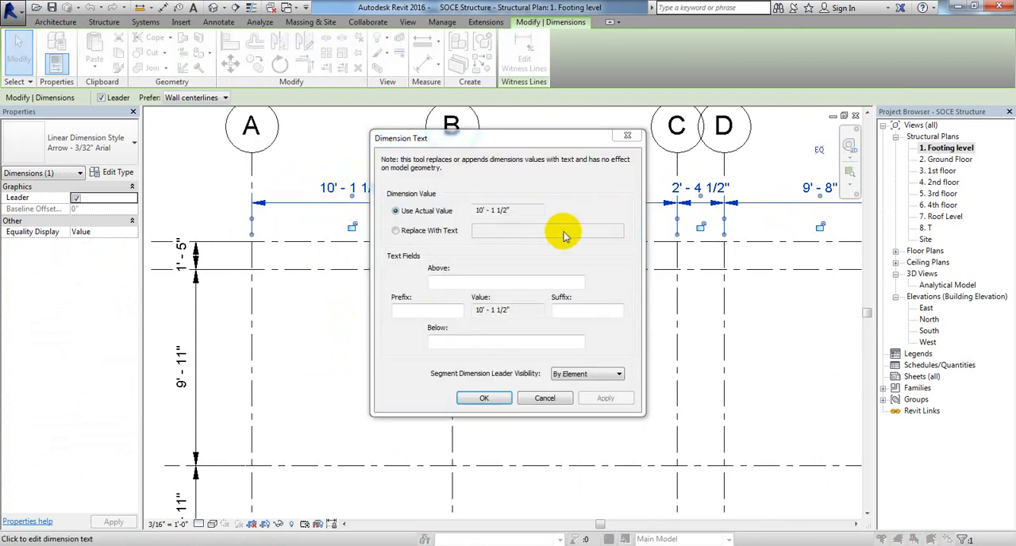
left_click(627, 138)
left_click(314, 188)
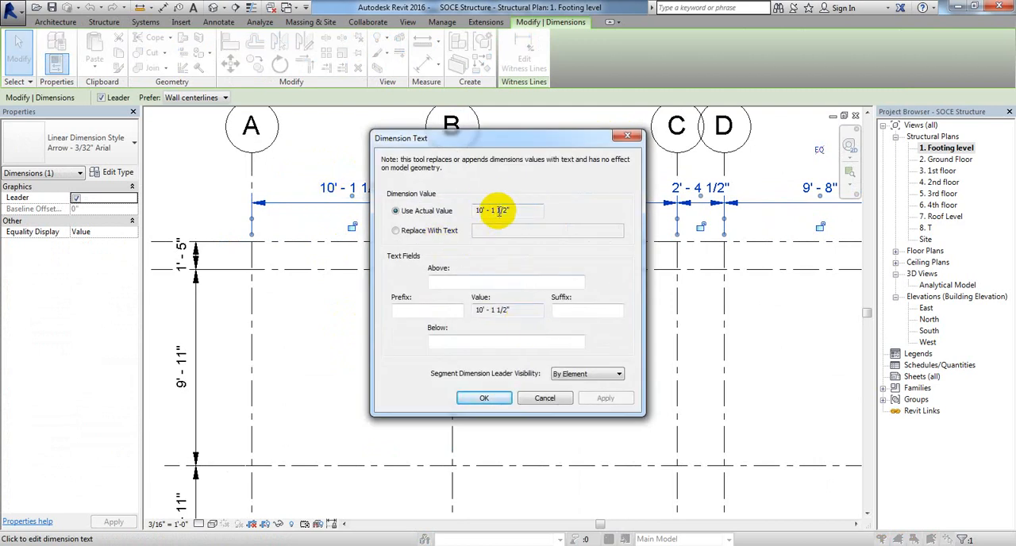
left_click(544, 398)
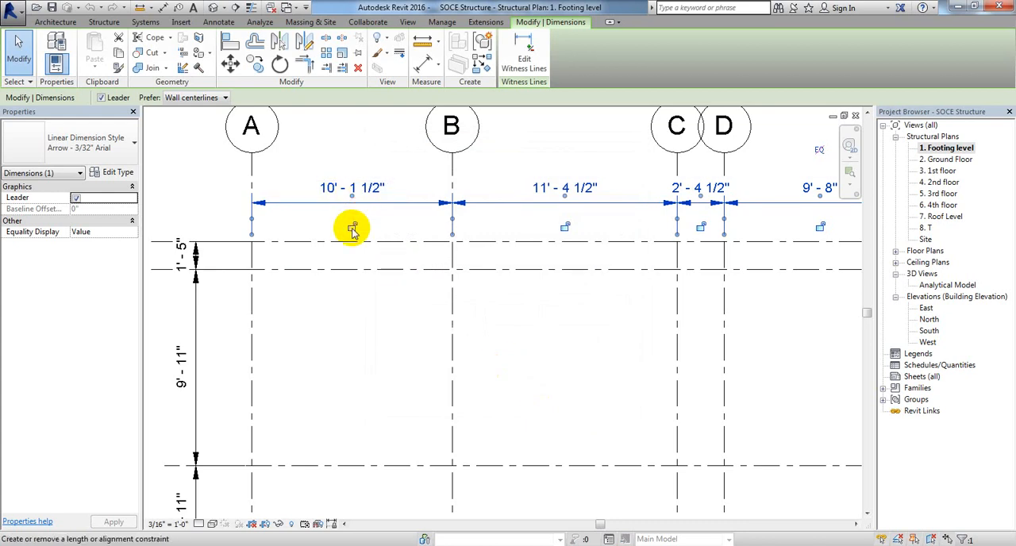
left_click(330, 189)
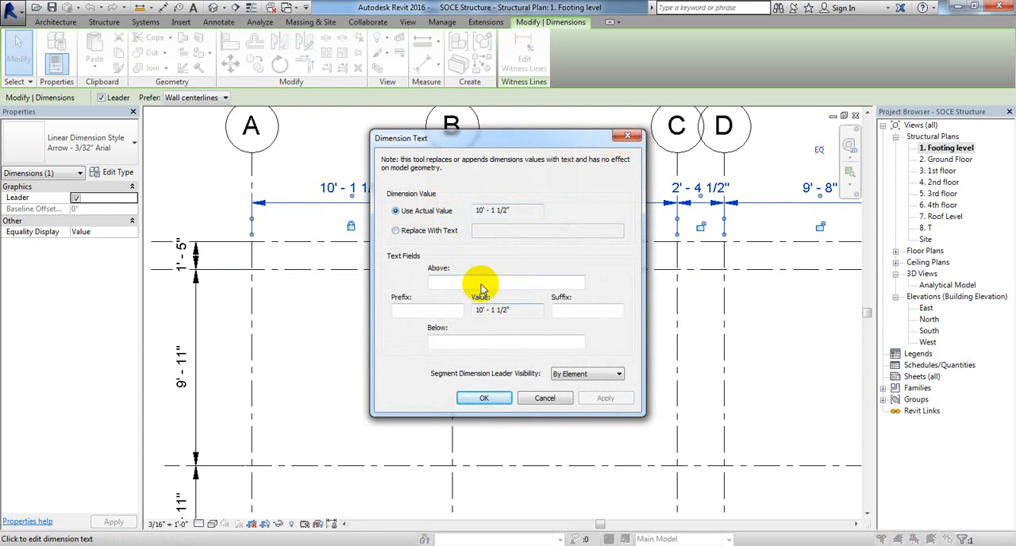
left_click(627, 136)
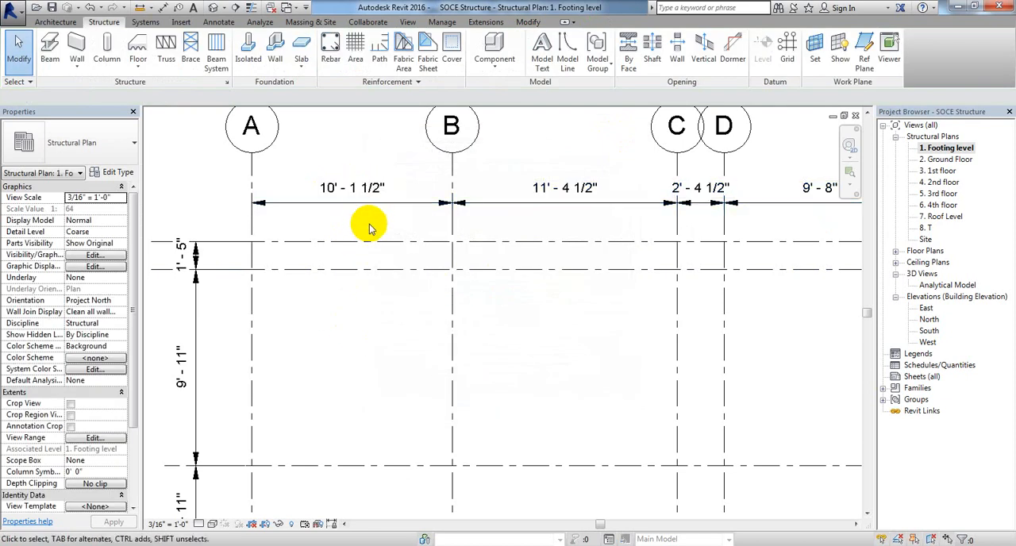
left_click(453, 233)
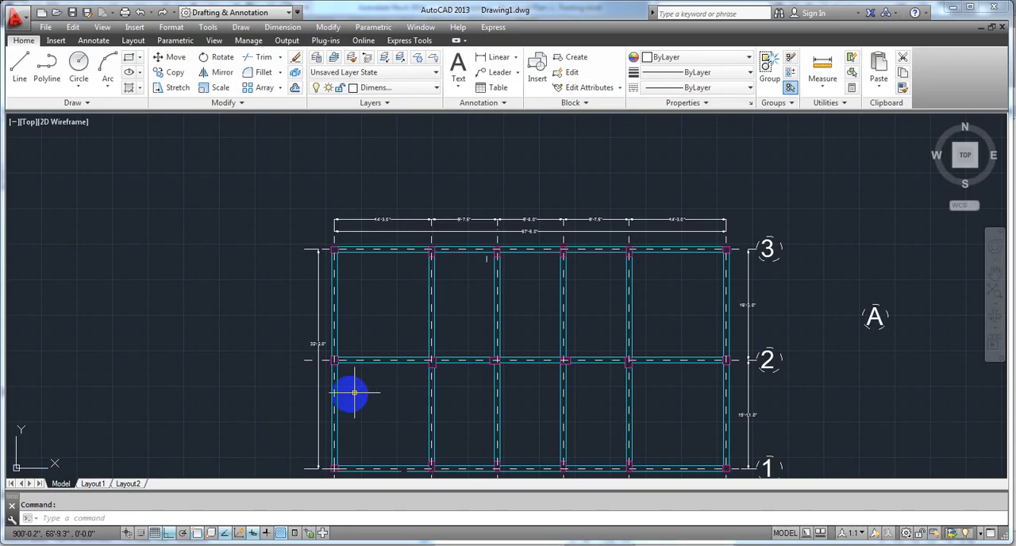
Step: Check the grid layout in the AutoCAD plan, and delete grids 3, C and F from Revit's Footing level plan
middle_click_drag(352, 392, 319, 322)
scroll(316, 256, "up", 2)
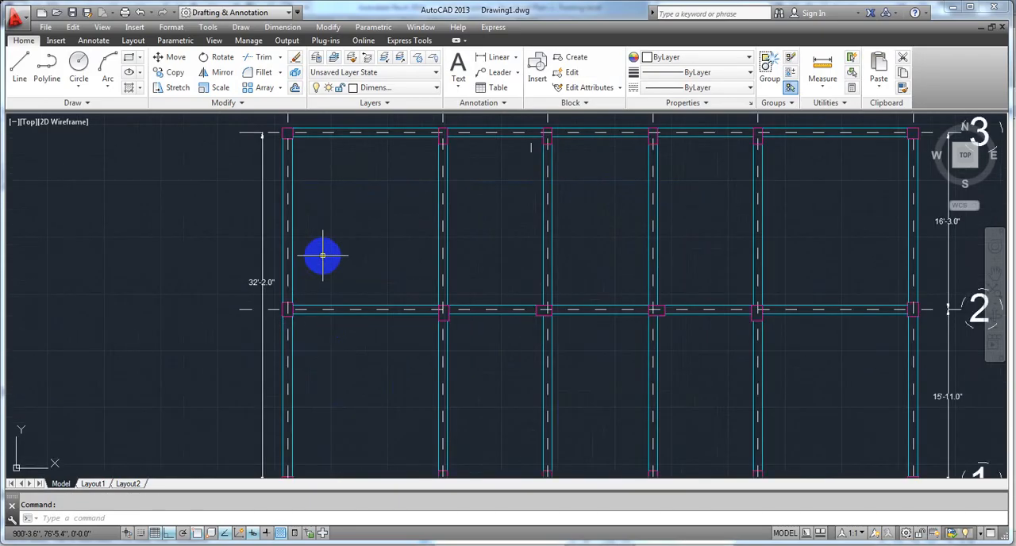
scroll(318, 246, "down", 2)
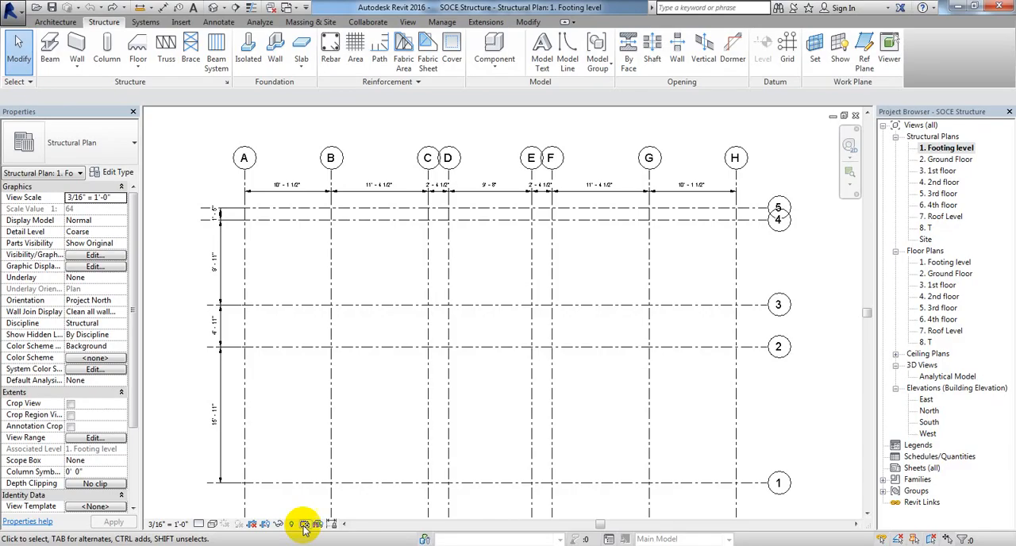
left_click(285, 306)
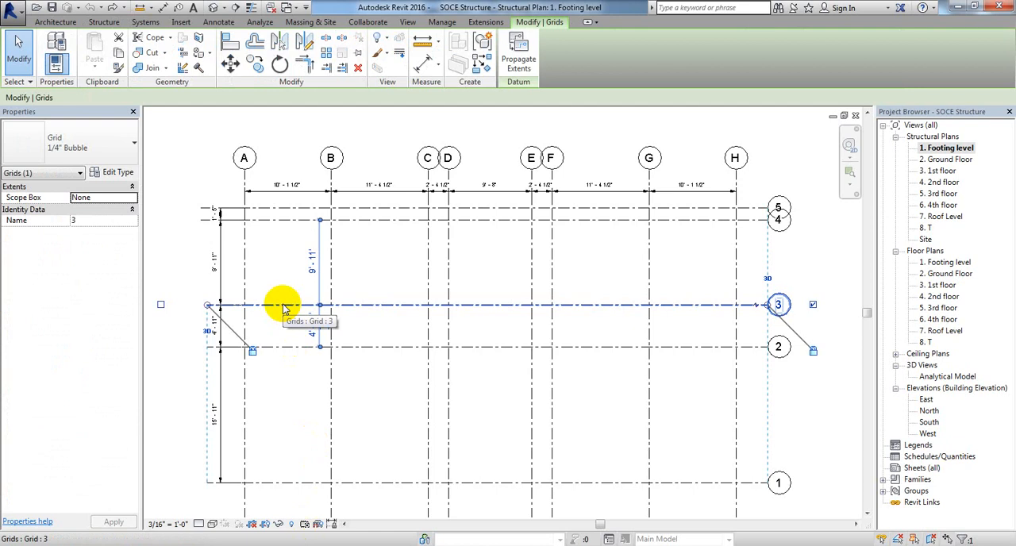
key("Delete")
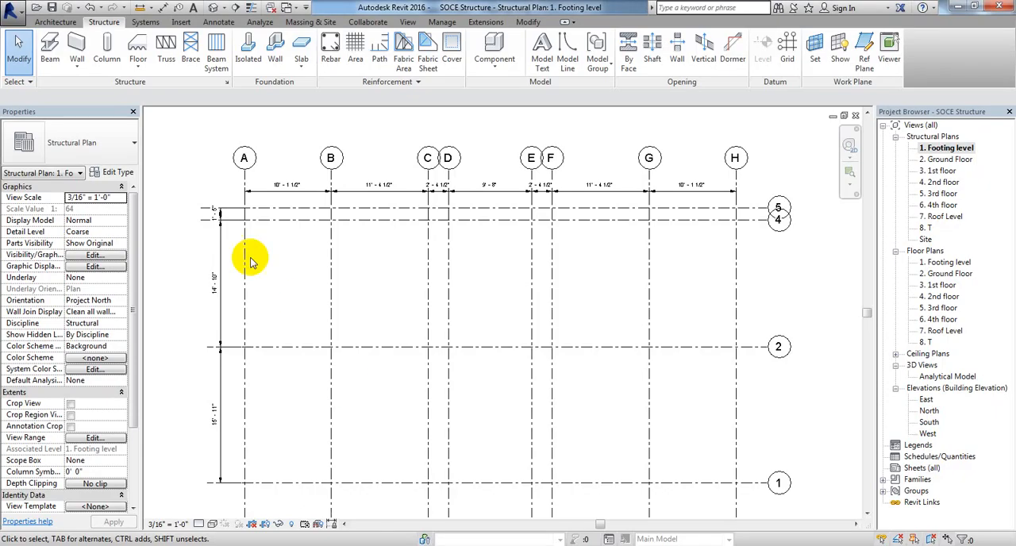
left_click(428, 288)
key("Delete")
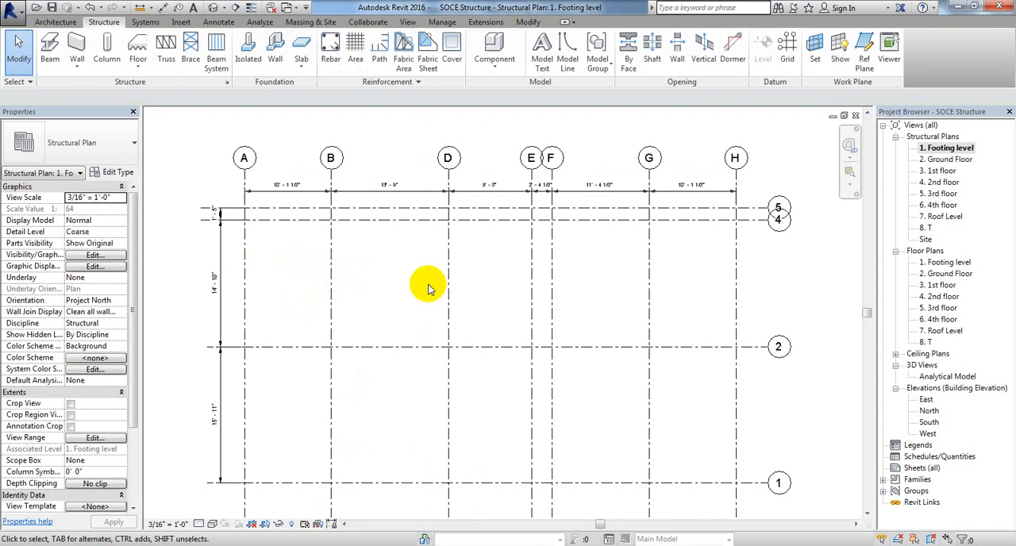
left_click(551, 276)
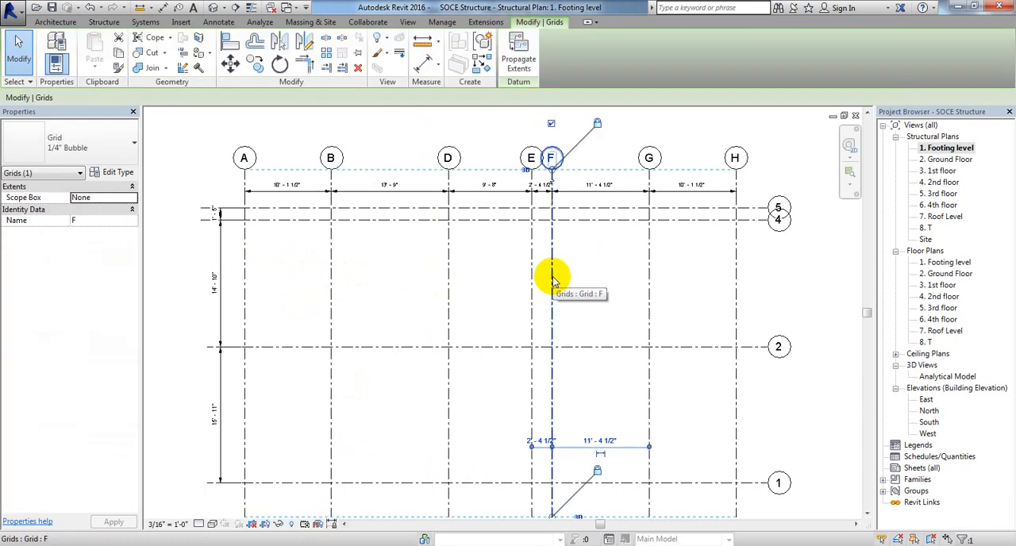
key("Delete")
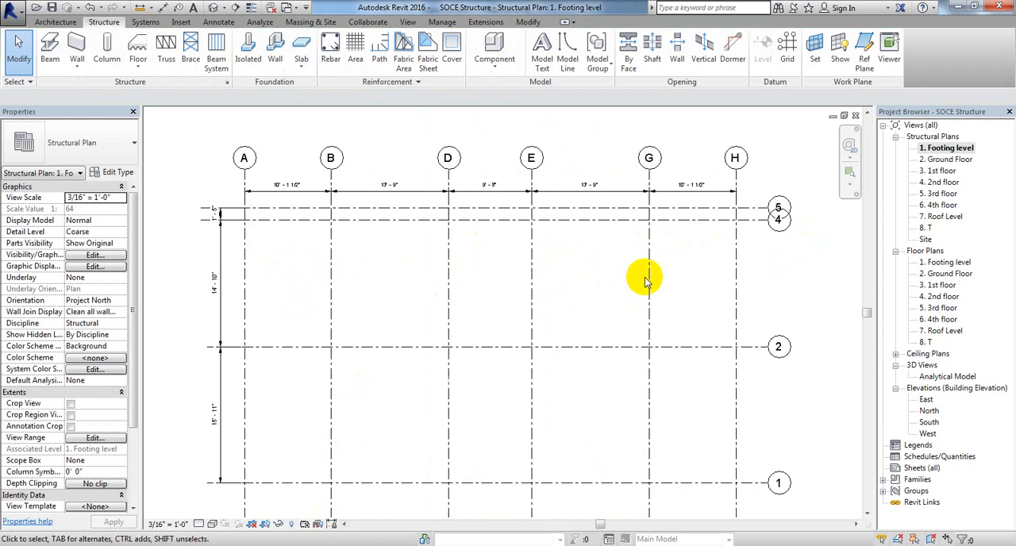
middle_click_drag(387, 298, 381, 276)
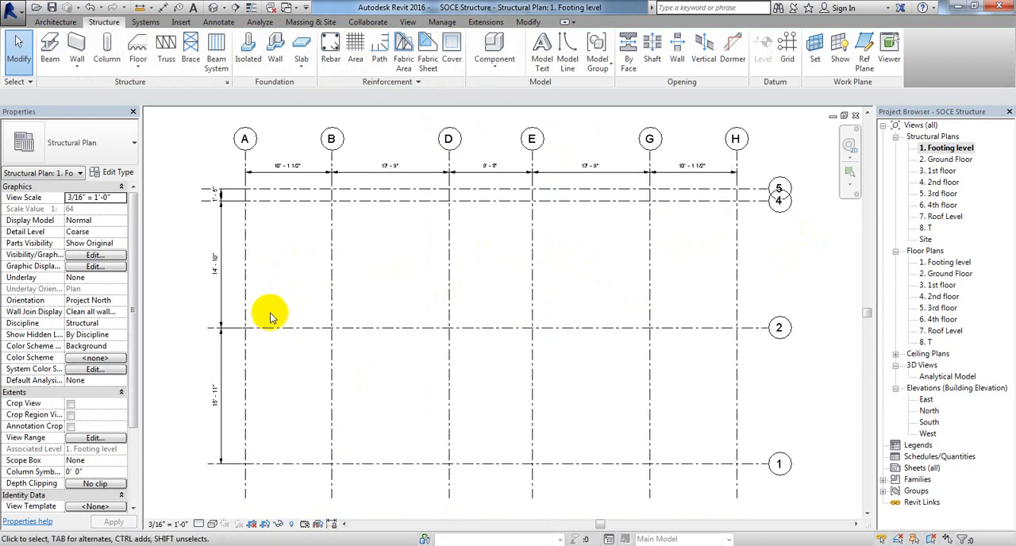
Step: Check the spacing between grids A and B in the AutoCAD plan, and set grid B's distance from grid A to 14' 3" in Revit
left_click(331, 303)
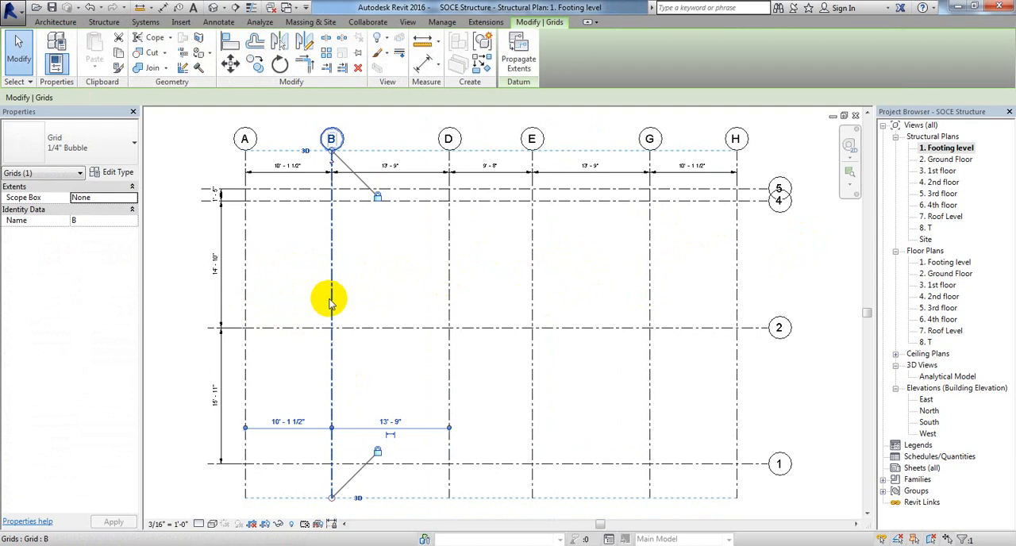
middle_click_drag(374, 358, 404, 334)
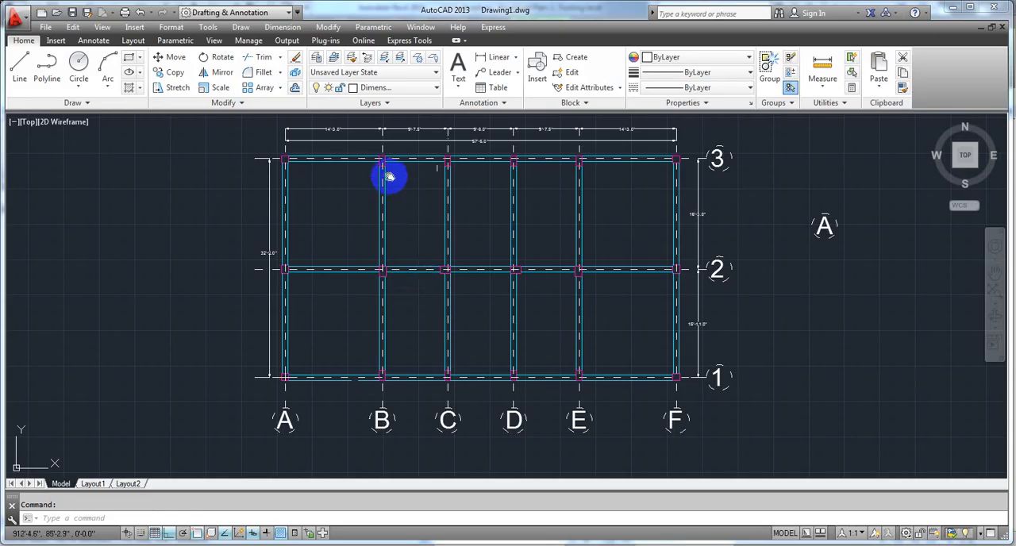
middle_click_drag(390, 175, 321, 355)
scroll(320, 354, "up", 6)
mouse_move(521, 367)
middle_mouse_down()
mouse_move(455, 258)
mouse_move(427, 280)
middle_mouse_up()
scroll(455, 255, "down", 2)
scroll(397, 231, "up", 4)
scroll(412, 294, "down", 4)
middle_click_drag(433, 336, 391, 235)
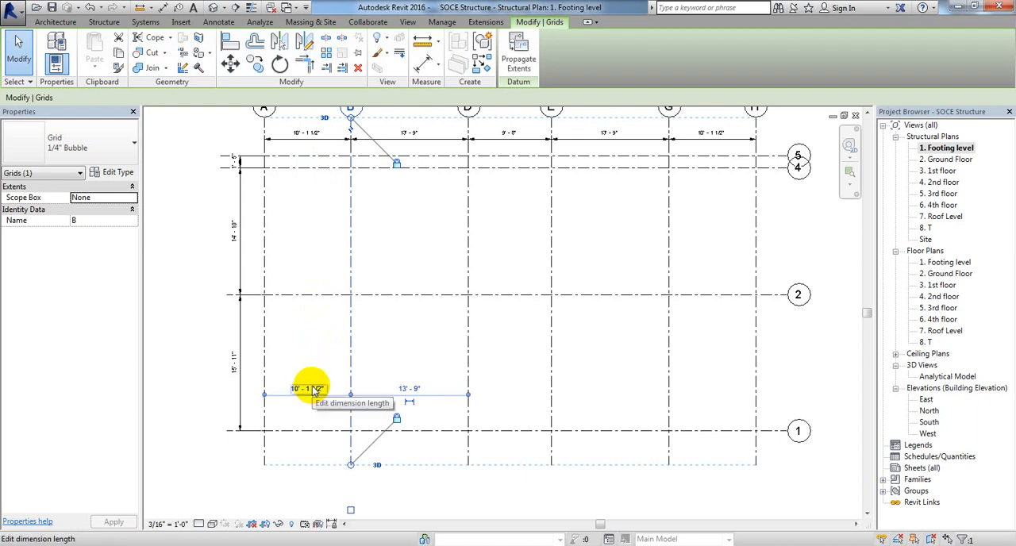
left_click(314, 391)
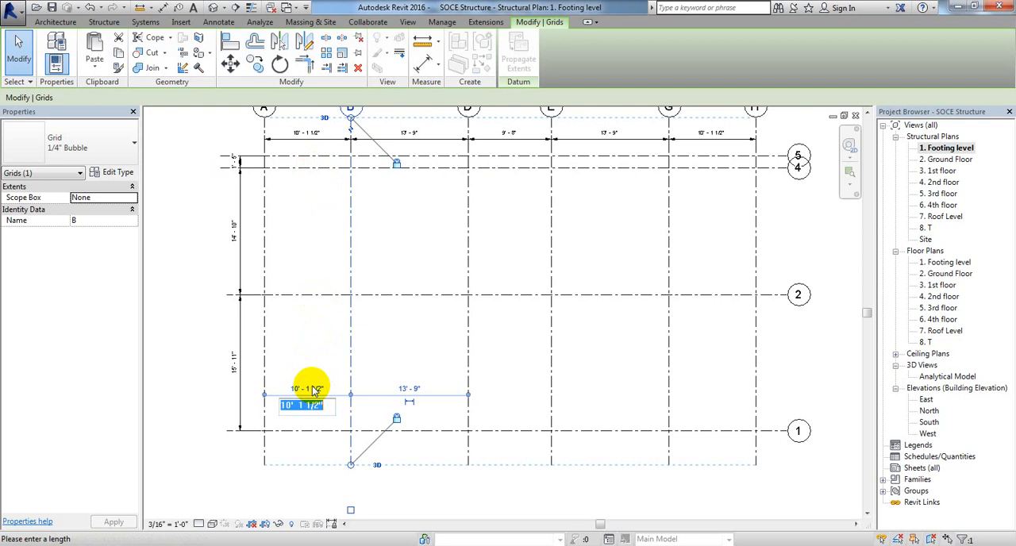
left_click(292, 406)
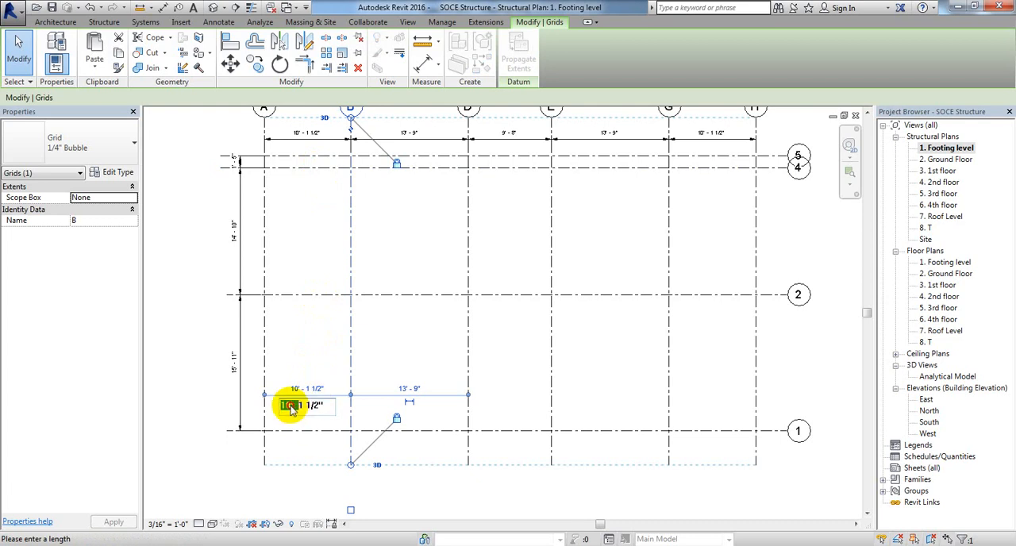
right_click(292, 407)
left_click(289, 406)
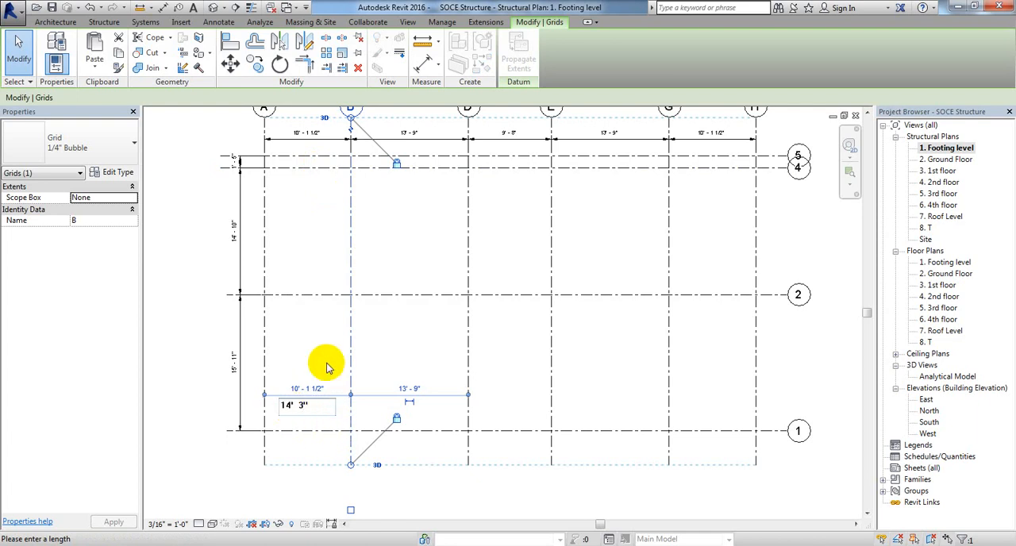
key("Return")
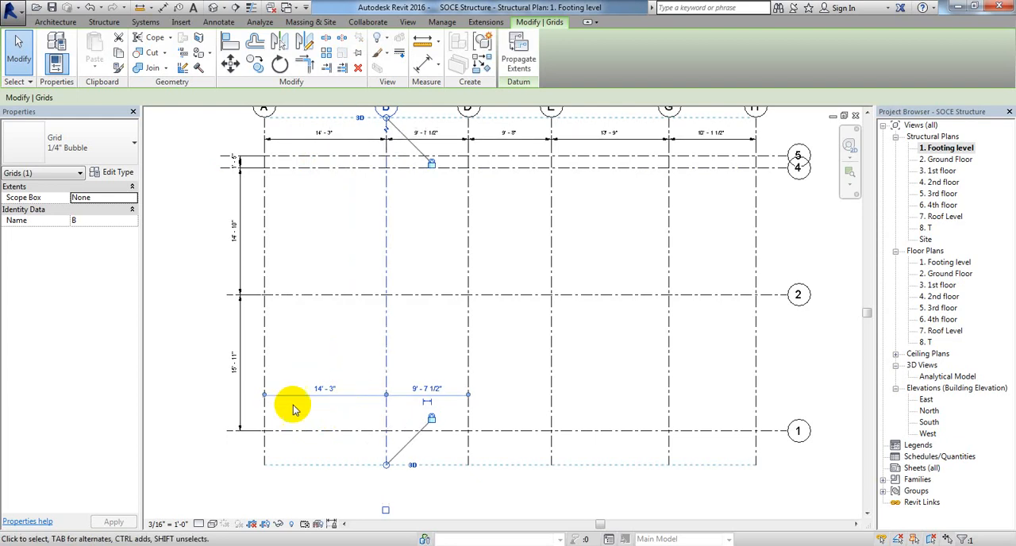
Step: Compare the spacing between grids B and D in Revit with the matching second bay of the AutoCAD plan
middle_click_drag(431, 341, 382, 349)
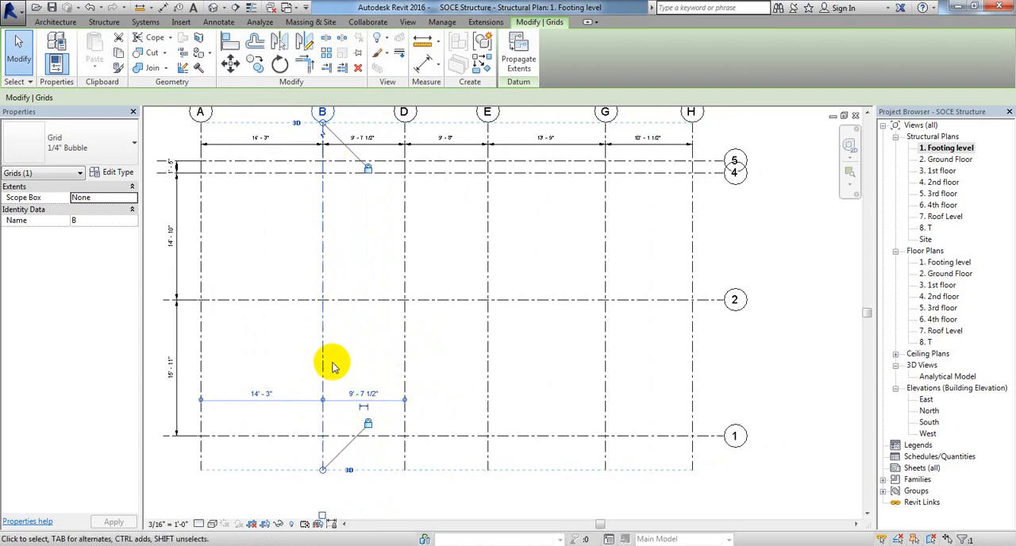
left_click(396, 357)
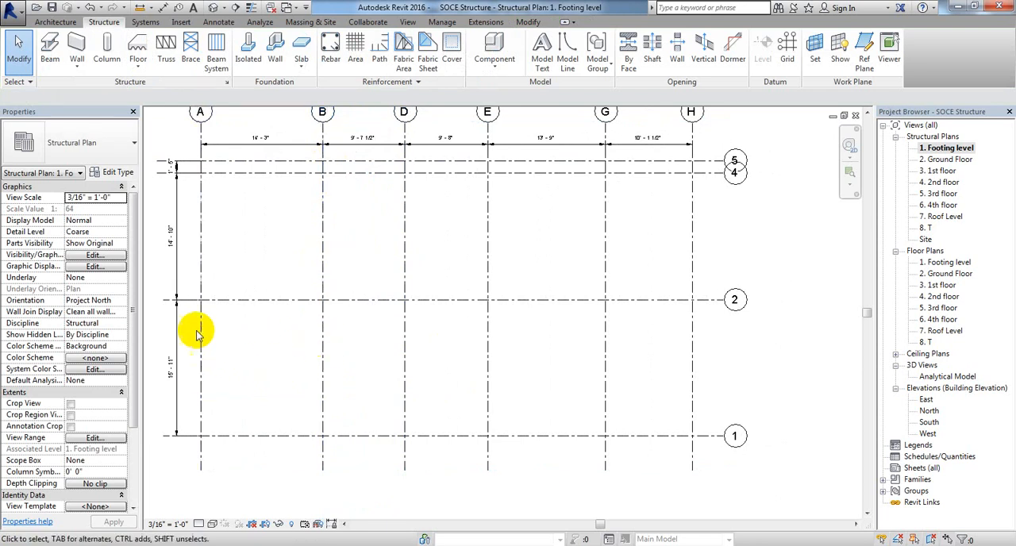
scroll(258, 143, "up", 4)
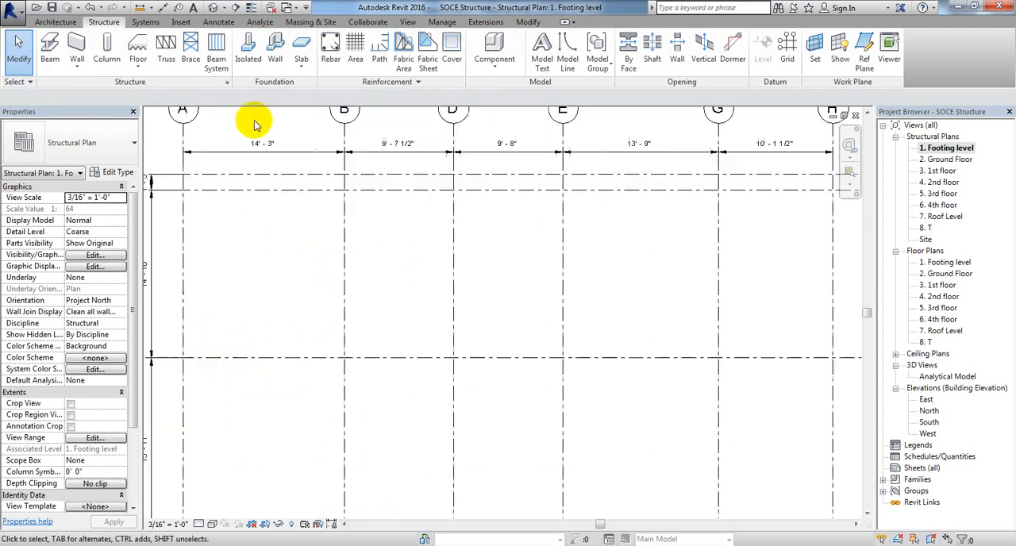
scroll(290, 149, "down", 5)
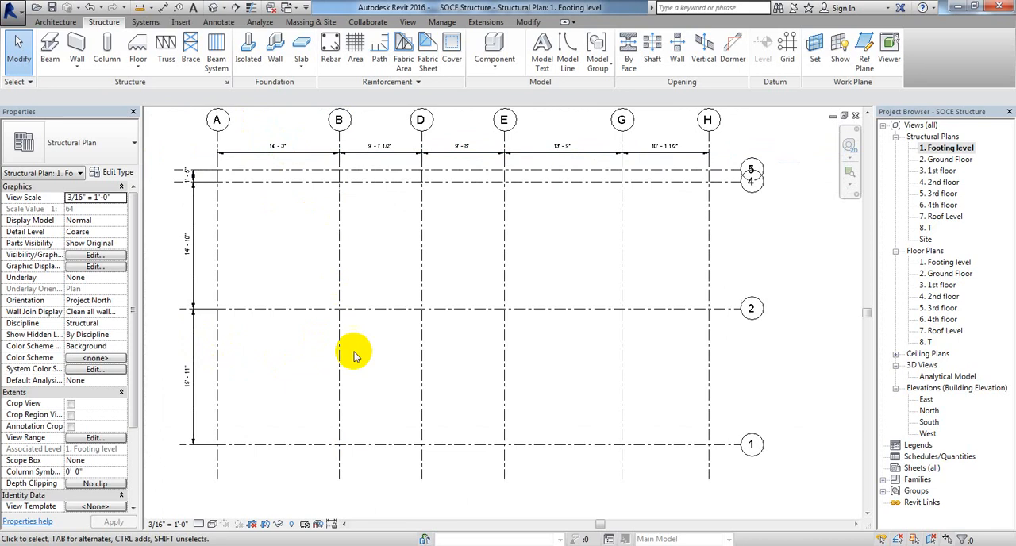
left_click(423, 385)
left_click(298, 545)
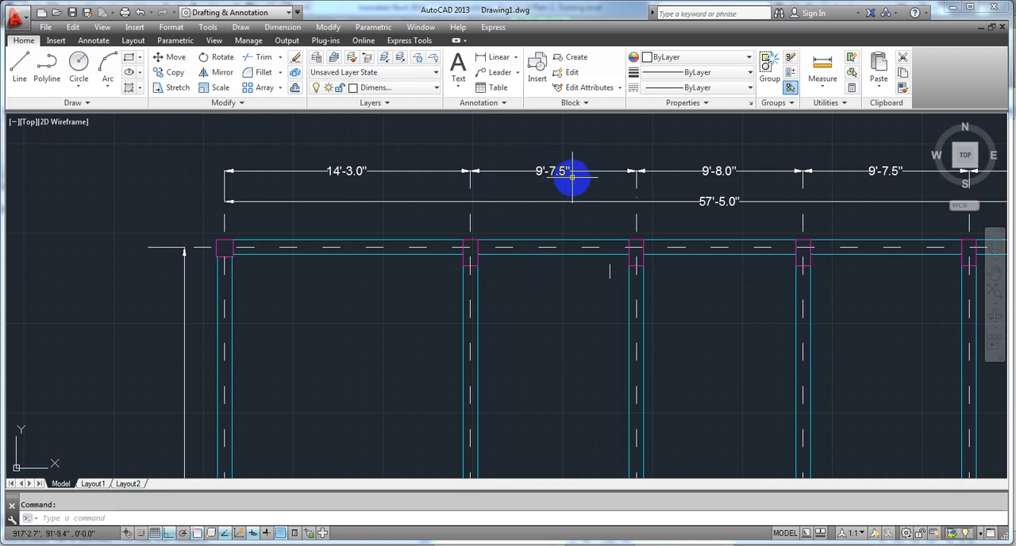
left_click(357, 410)
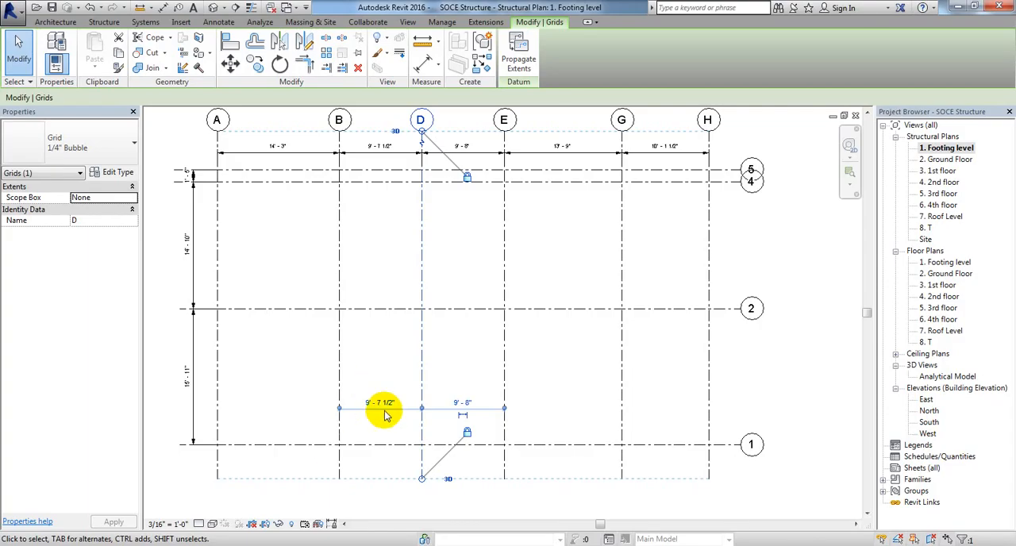
left_click(379, 404)
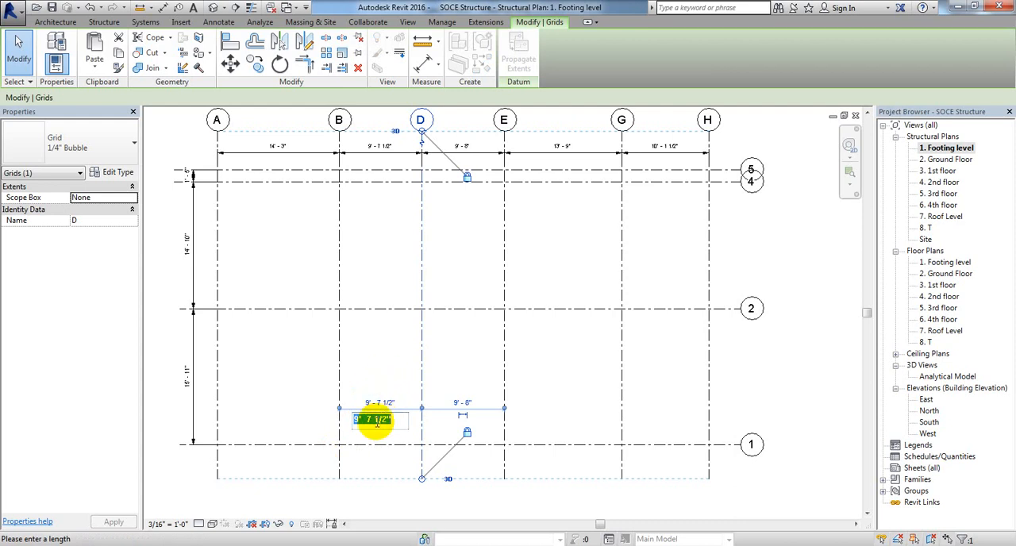
left_click(390, 361)
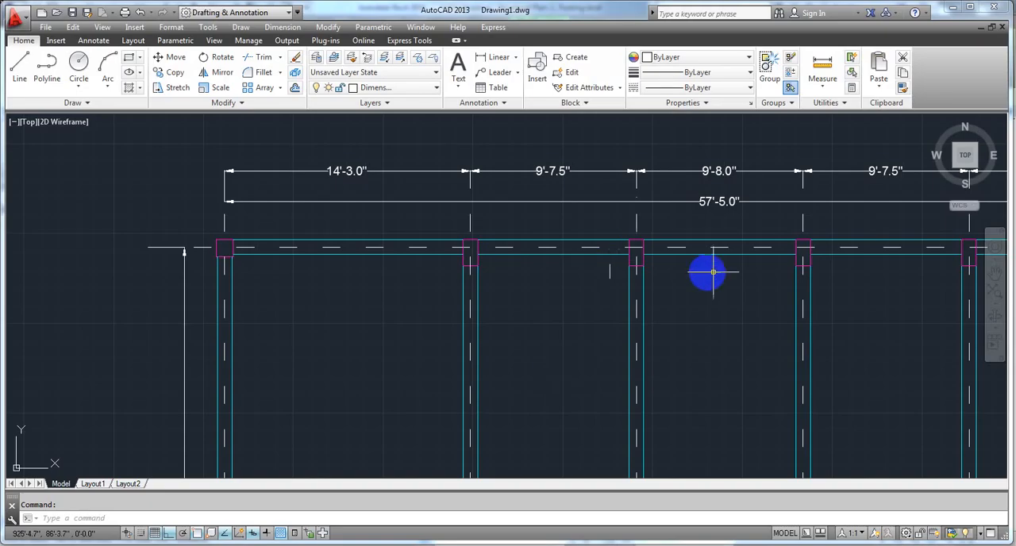
Step: Examine the spacing dimensions between grids D, E, G and H in the Footing level plan
scroll(707, 270, "down", 2)
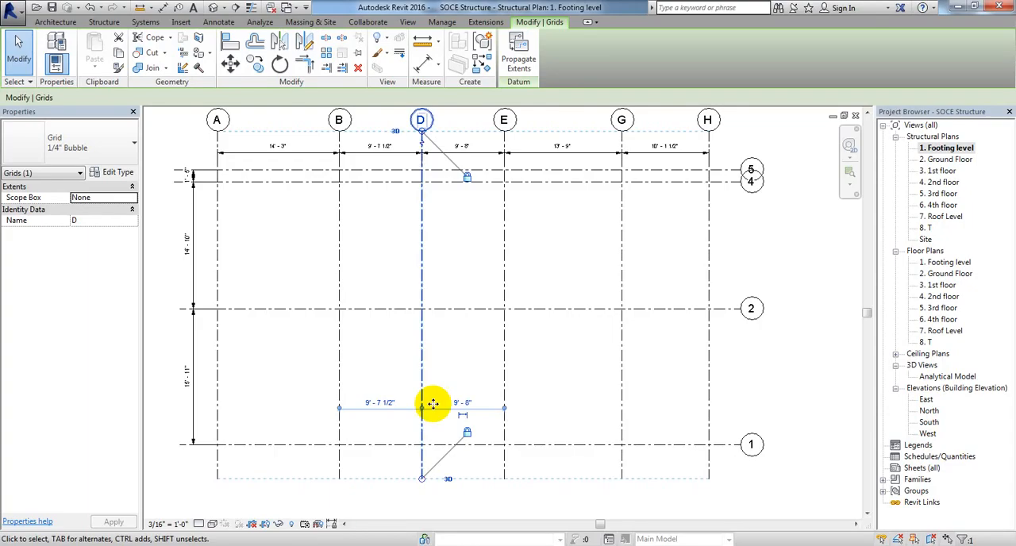
scroll(465, 415, "up", 1)
scroll(473, 420, "down", 1)
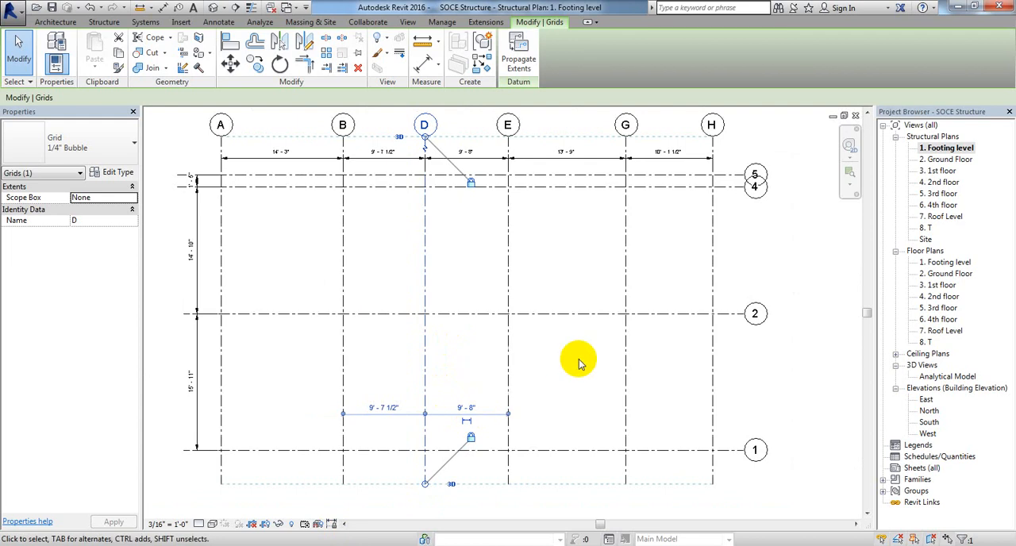
middle_click_drag(565, 330, 484, 395)
scroll(480, 389, "down", 1)
middle_click_drag(476, 335, 483, 301)
scroll(578, 196, "up", 2)
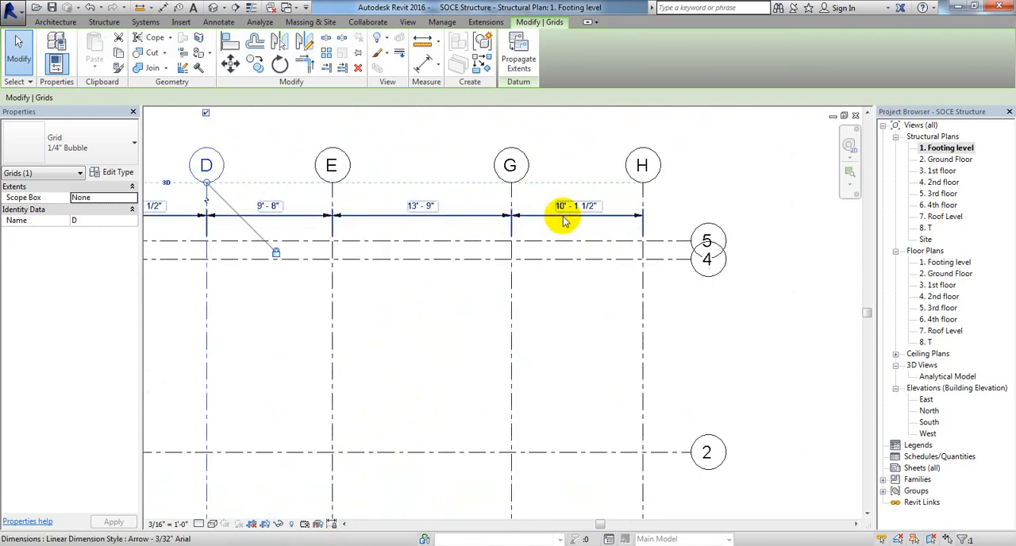
scroll(578, 207, "down", 1)
left_click(547, 439)
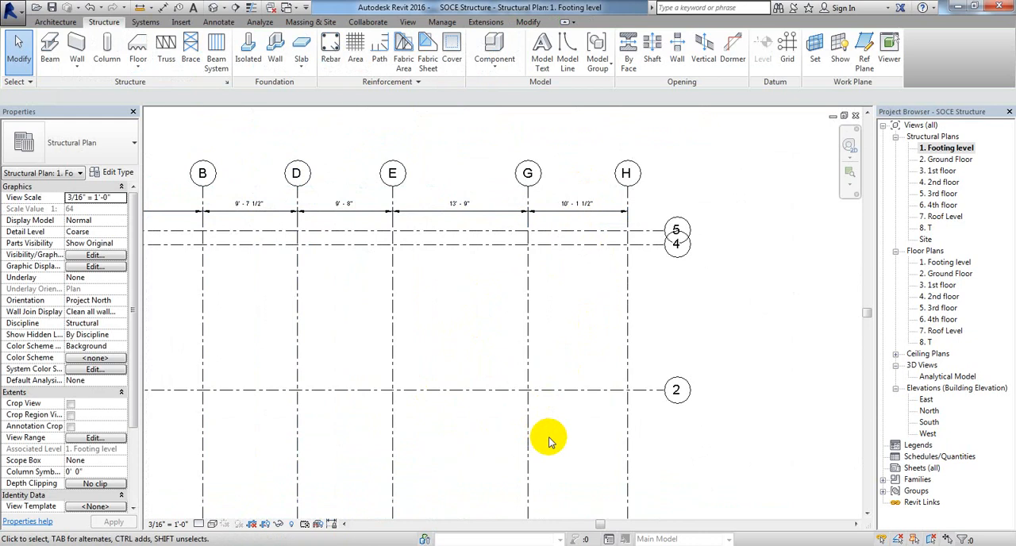
Step: Check the last bay's spacing in the AutoCAD plan, and set grid G's distance from grid H to 14' 3" in Revit
left_click(527, 446)
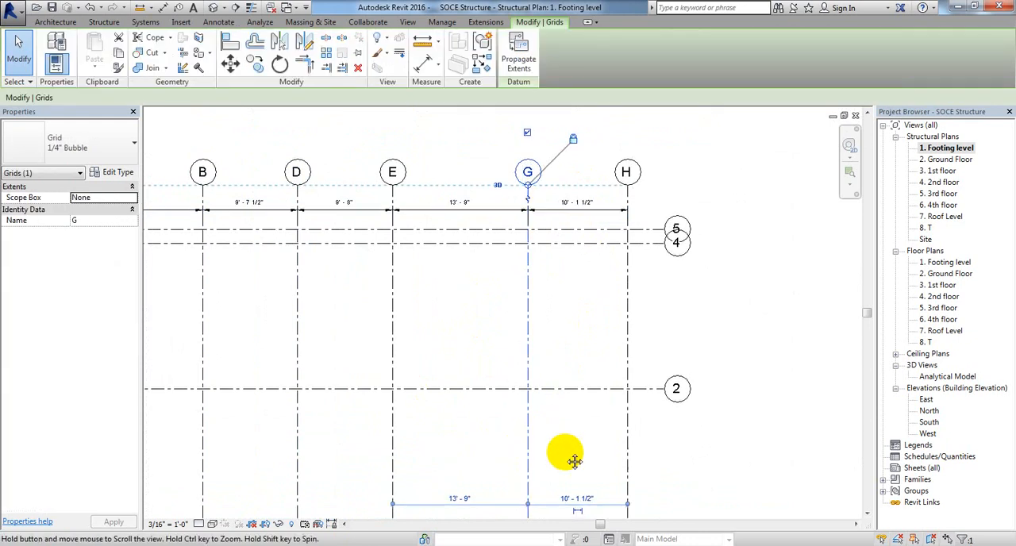
middle_click_drag(573, 460, 568, 361)
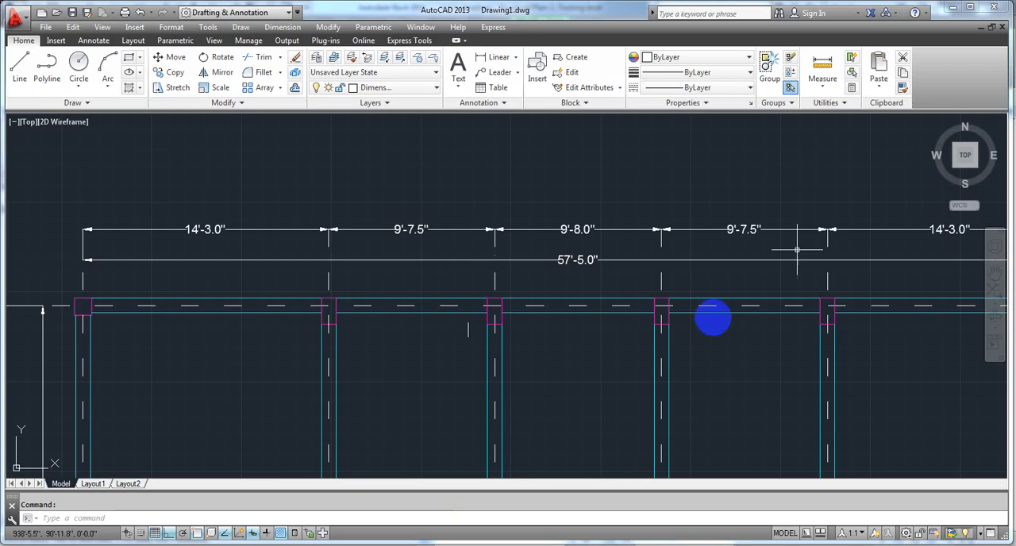
middle_click_drag(714, 317, 402, 199)
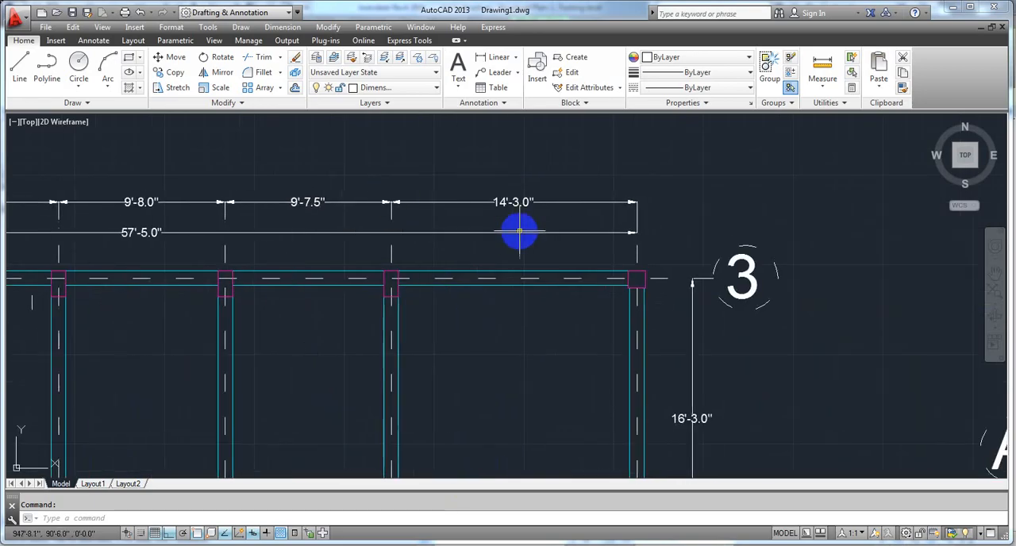
scroll(512, 217, "up", 4)
scroll(513, 217, "down", 5)
middle_click_drag(431, 323, 476, 243)
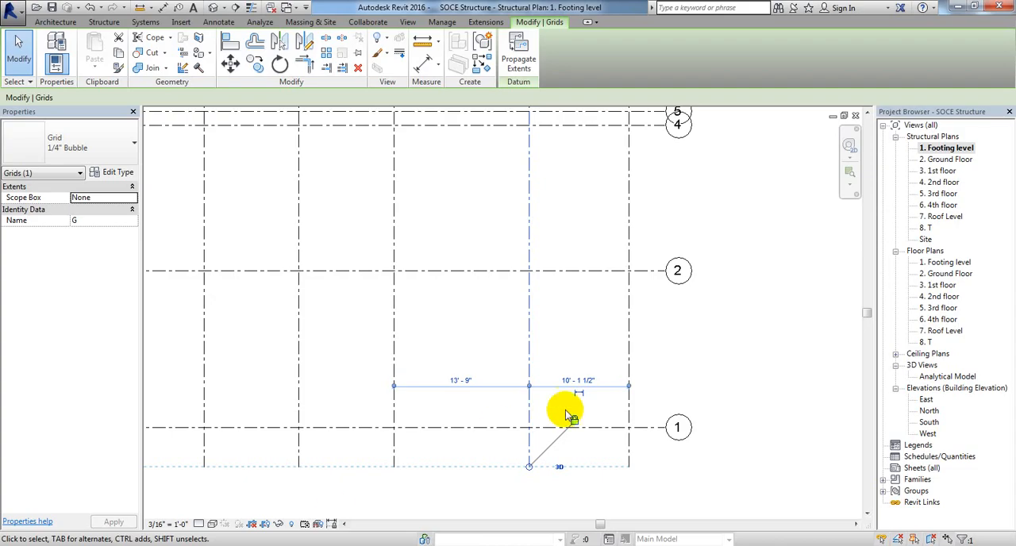
left_click(579, 381)
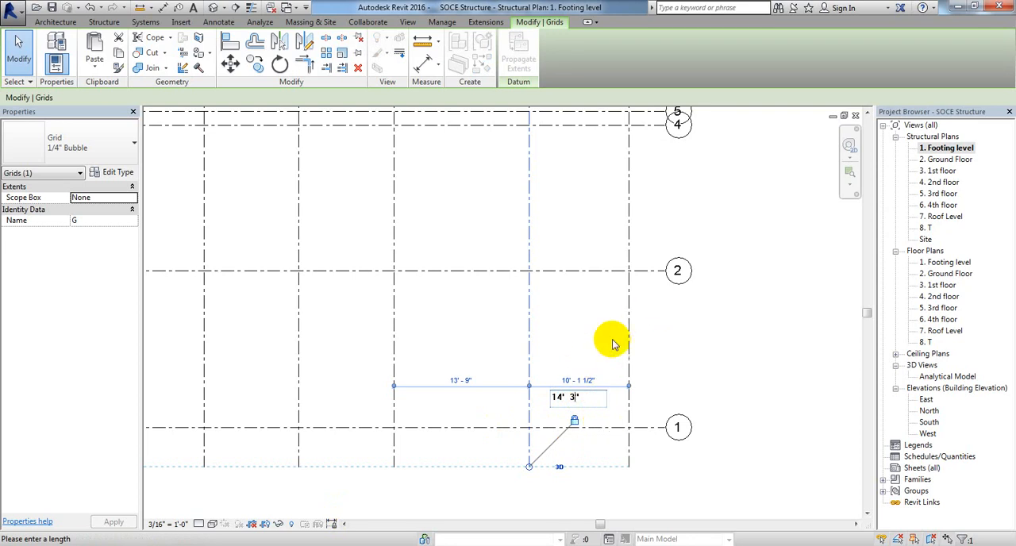
key("Return")
Step: Review the spacing dimensions of all lettered grids in the Footing level plan, and clear the grid selection
scroll(598, 333, "down", 2)
middle_click_drag(539, 350, 594, 378)
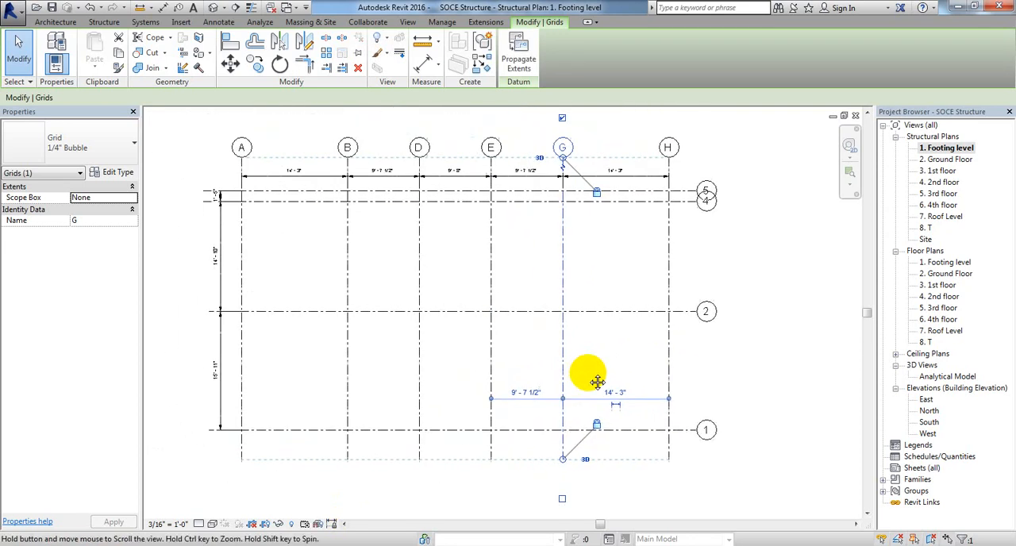
scroll(520, 405, "up", 2)
middle_click_drag(551, 284, 555, 430)
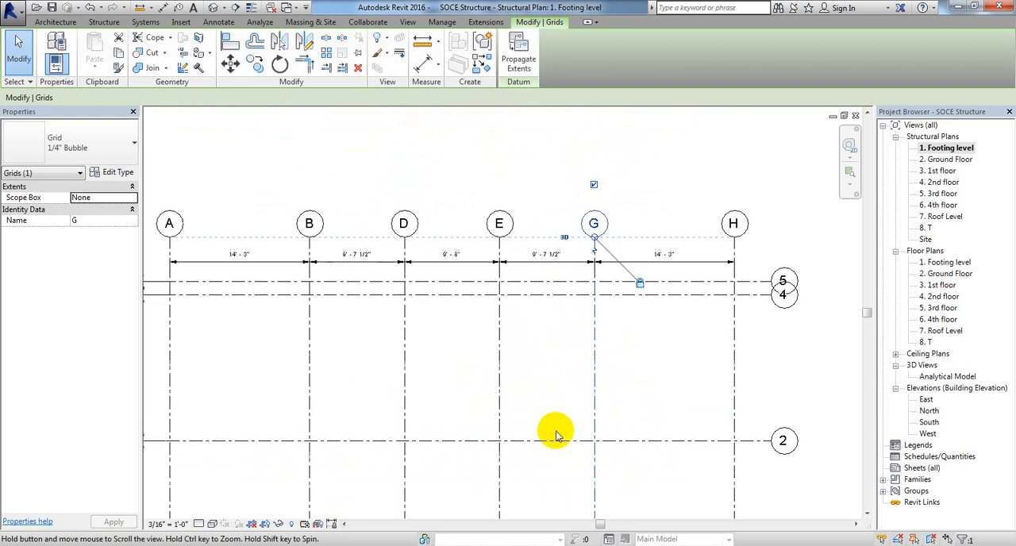
scroll(559, 267, "up", 2)
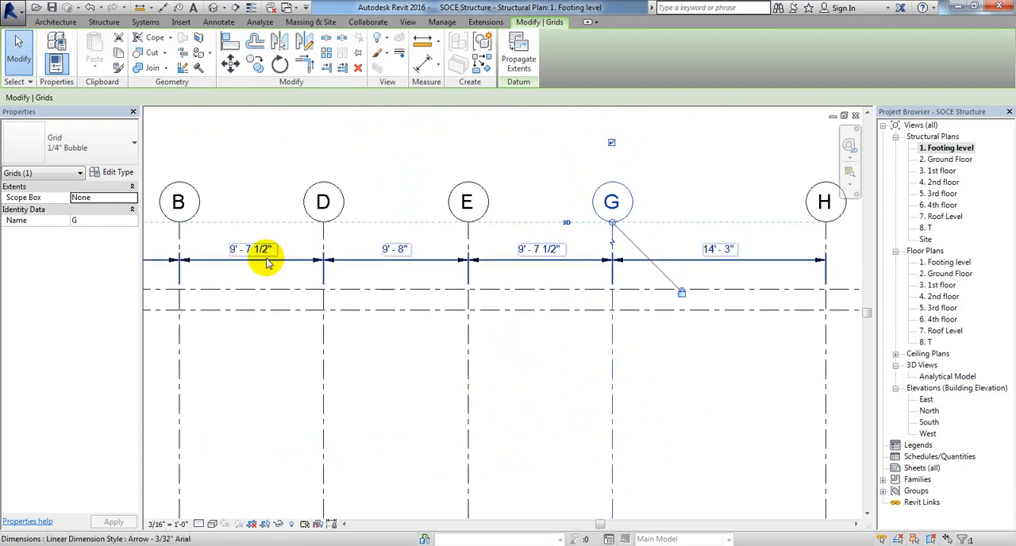
scroll(386, 294, "down", 2)
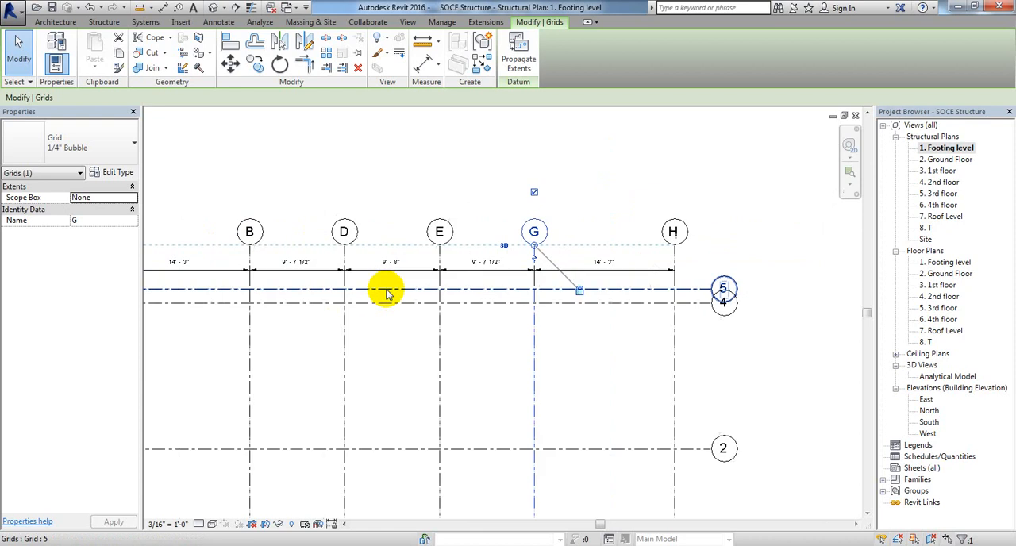
scroll(386, 294, "down", 1)
middle_click_drag(401, 352, 576, 280)
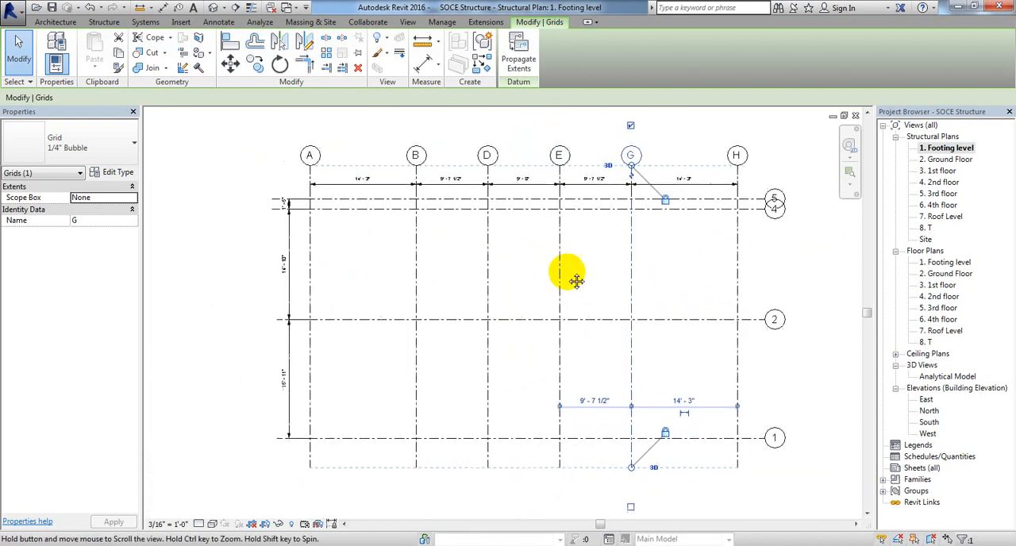
left_click(463, 390)
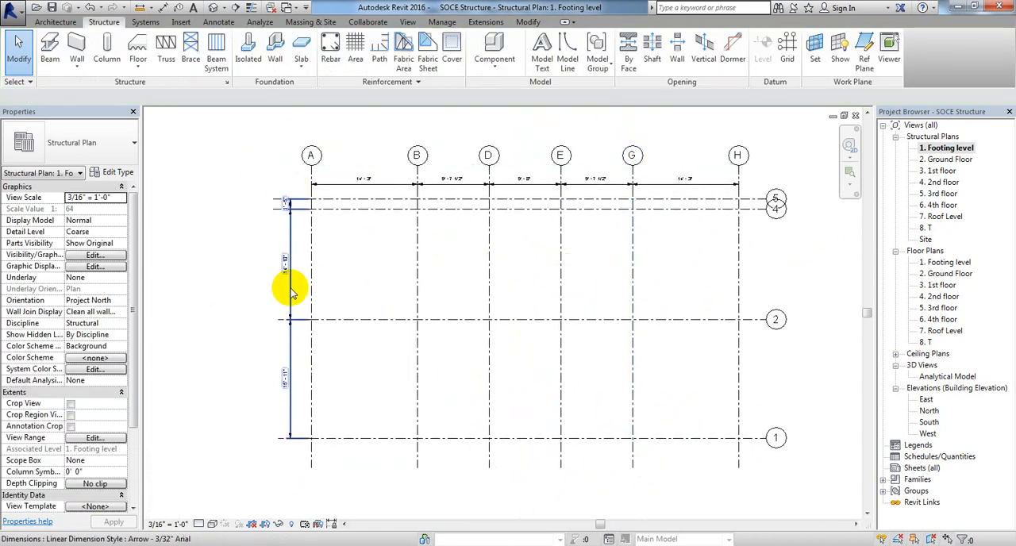
Step: Delete grid 4 from the Footing level plan
scroll(281, 270, "up", 2)
middle_click_drag(415, 230, 345, 317)
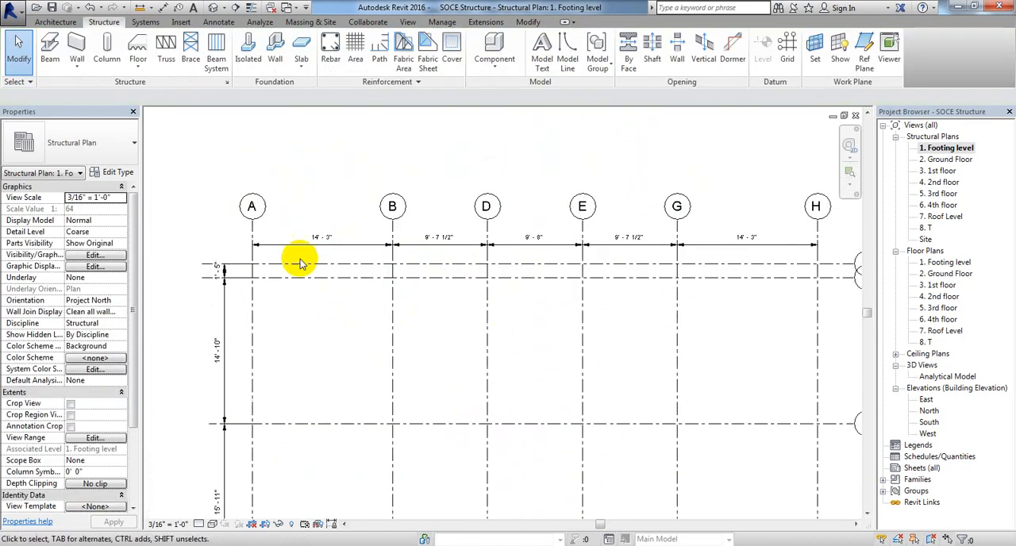
scroll(300, 264, "up", 1)
left_click(342, 286)
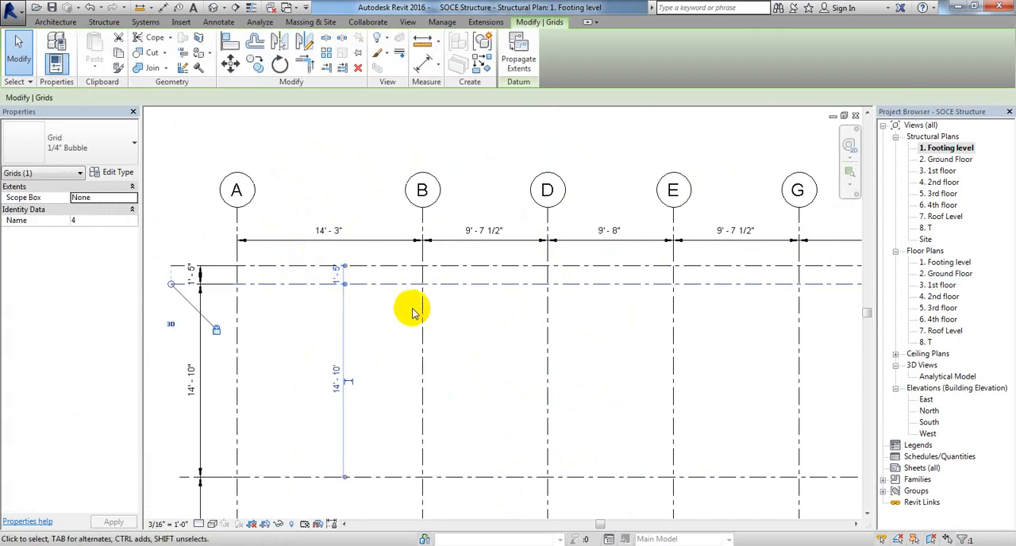
key("Delete")
scroll(412, 307, "down", 2)
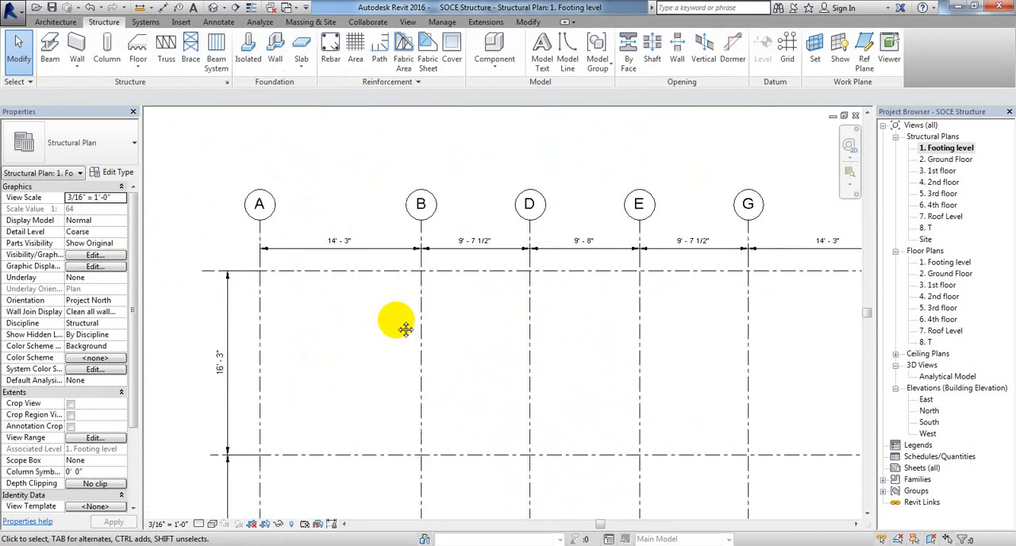
Step: Switch to AutoCAD and check the spacing dimensions between grids 1, 2 and 3
middle_click_drag(405, 329, 379, 288)
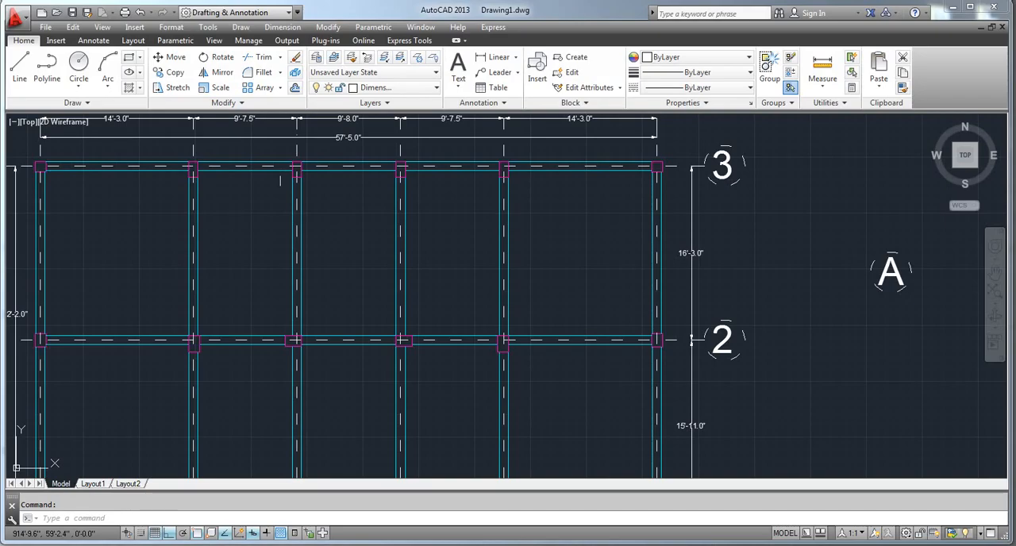
middle_click_drag(182, 419, 331, 334)
scroll(458, 294, "down", 2)
scroll(663, 250, "up", 5)
middle_click_drag(657, 347, 665, 176)
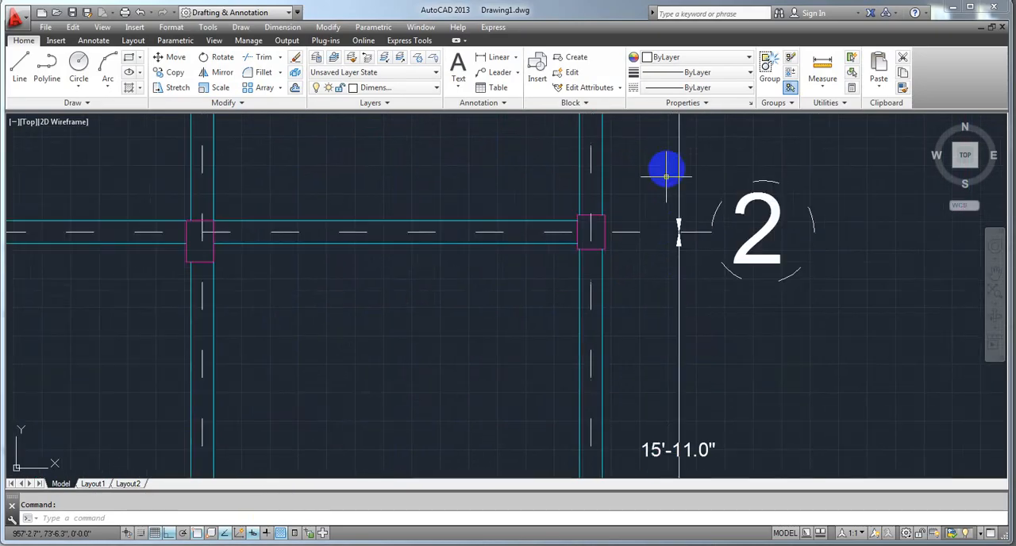
Step: Compare the overall grid layout and spacings of the AutoCAD framing plan with the Revit Footing level plan
middle_click_drag(662, 474, 659, 423)
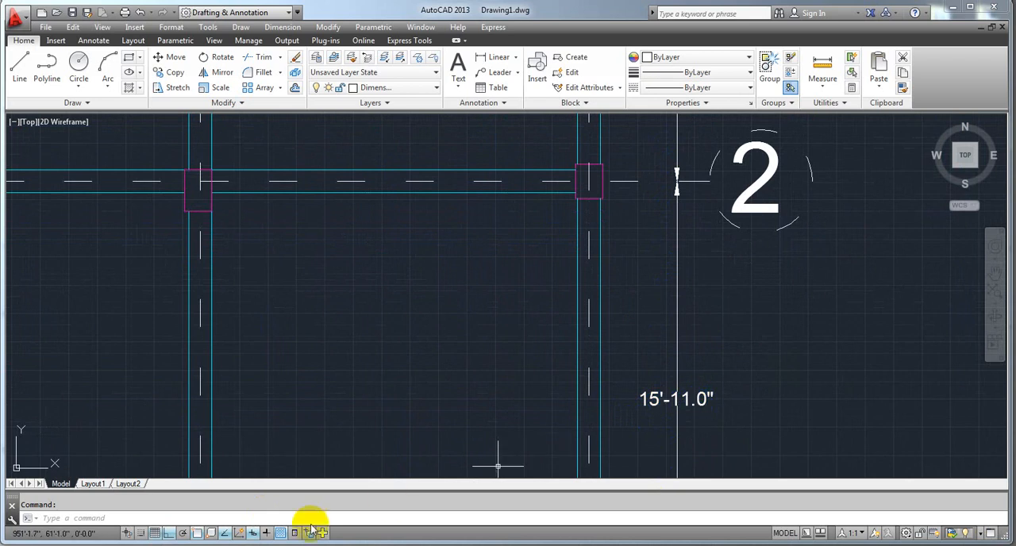
left_click(293, 545)
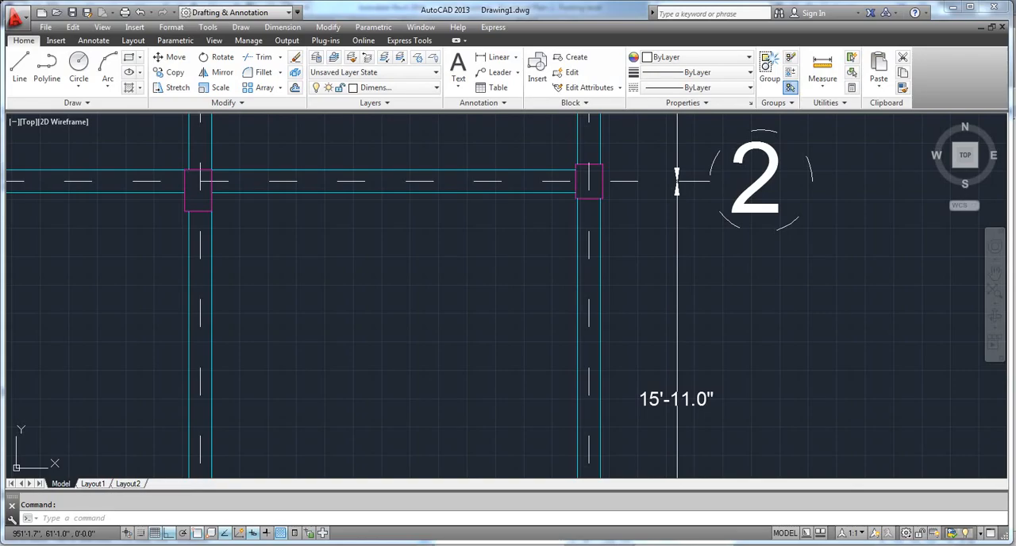
mouse_move(725, 403)
middle_mouse_down()
mouse_move(717, 358)
mouse_move(767, 306)
mouse_move(772, 334)
middle_mouse_up()
scroll(657, 305, "up", 4)
scroll(669, 304, "down", 10)
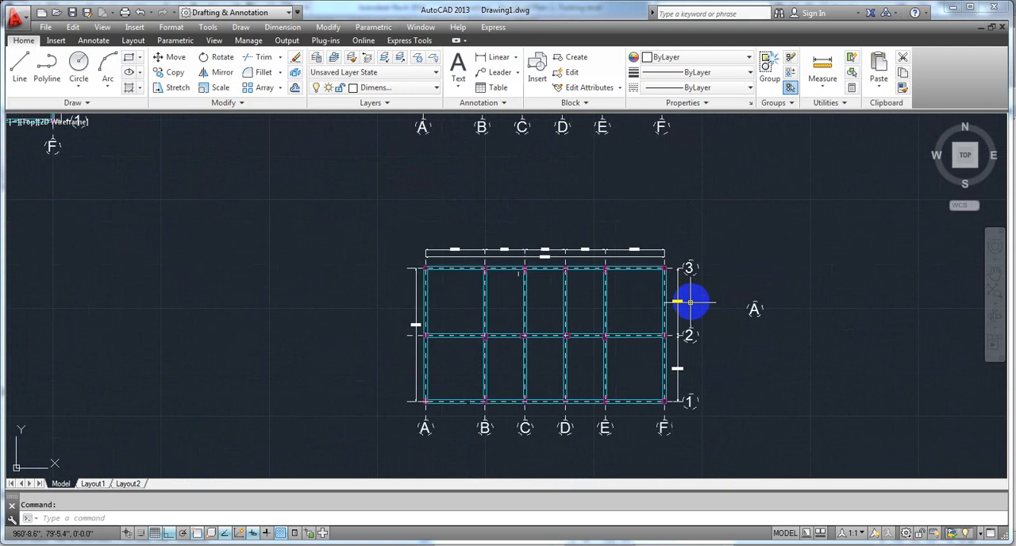
middle_click_drag(540, 296, 484, 268)
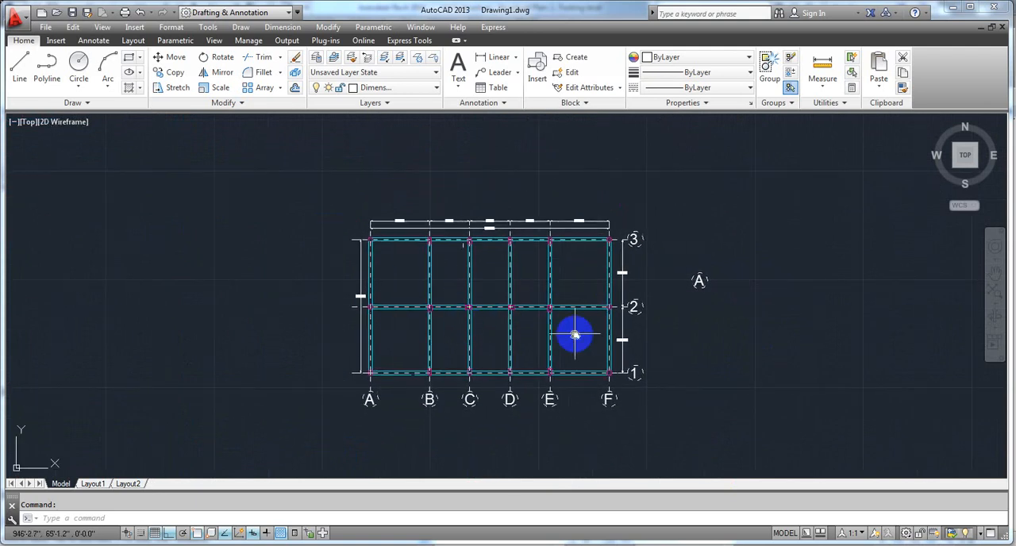
middle_click_drag(575, 335, 552, 337)
scroll(461, 287, "up", 4)
scroll(381, 278, "down", 2)
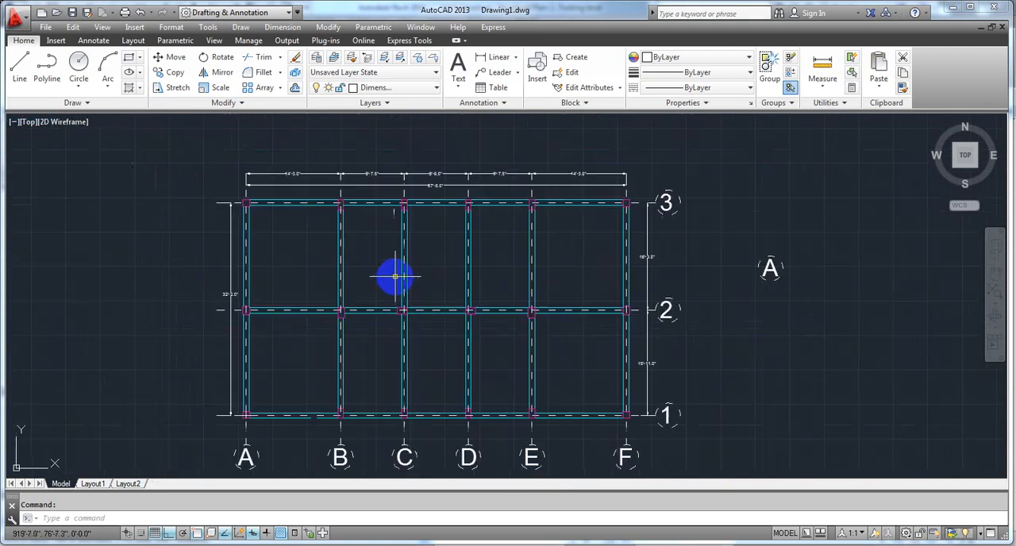
middle_click_drag(415, 365, 418, 370)
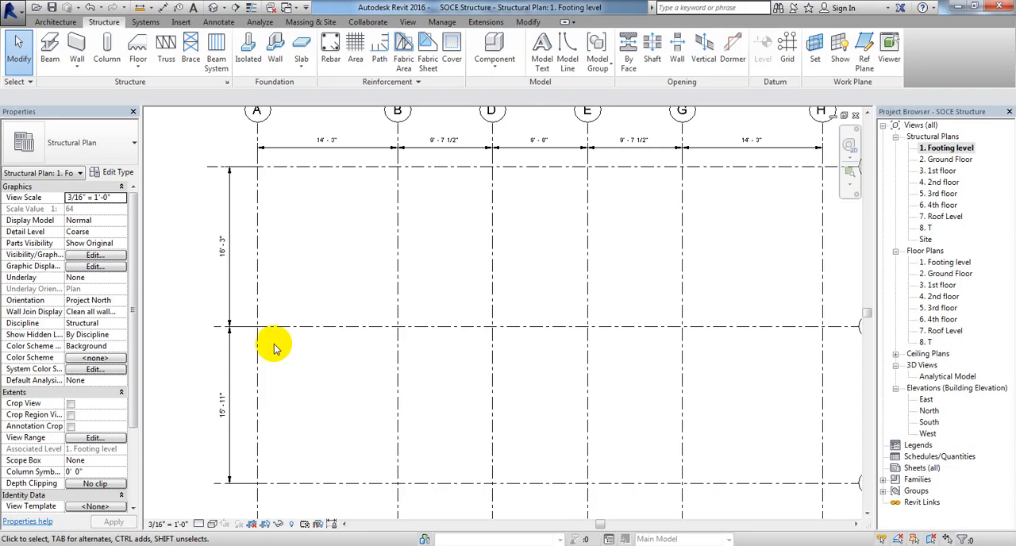
Step: Switch to Revit and review the complete grid with its dimension strings in the Footing level structural plan
middle_click_drag(399, 403, 333, 406)
scroll(444, 411, "down", 3)
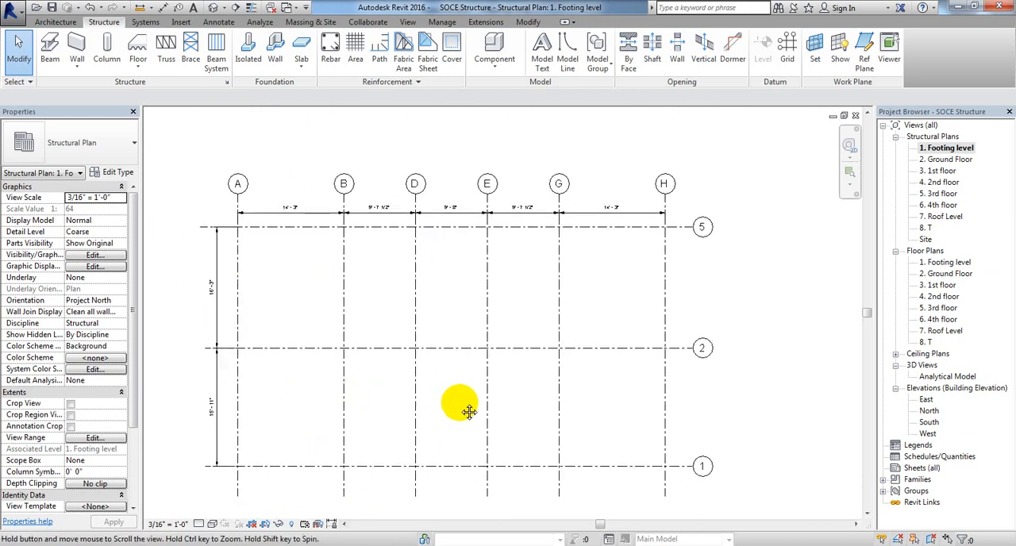
middle_click_drag(452, 403, 472, 404)
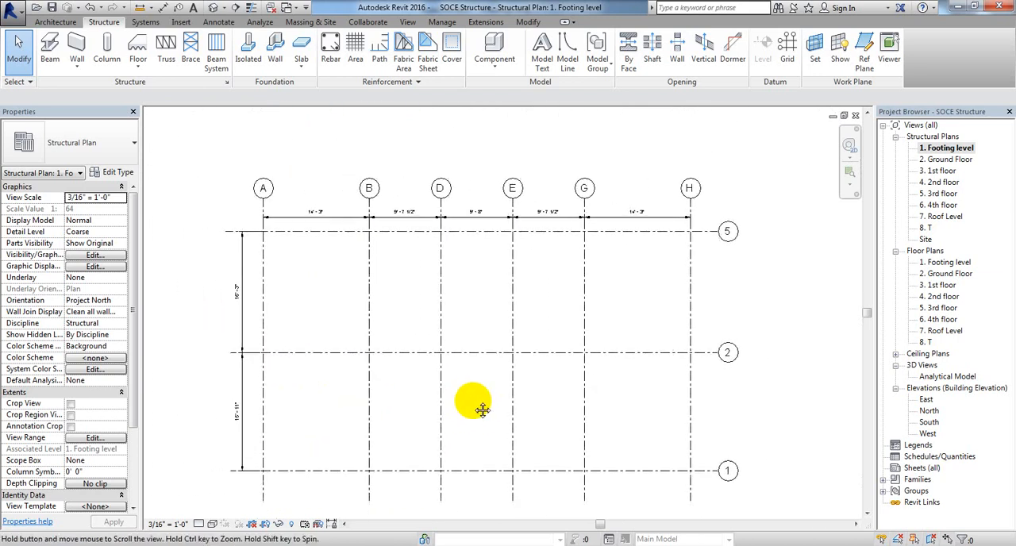
scroll(612, 219, "up", 4)
scroll(611, 257, "down", 4)
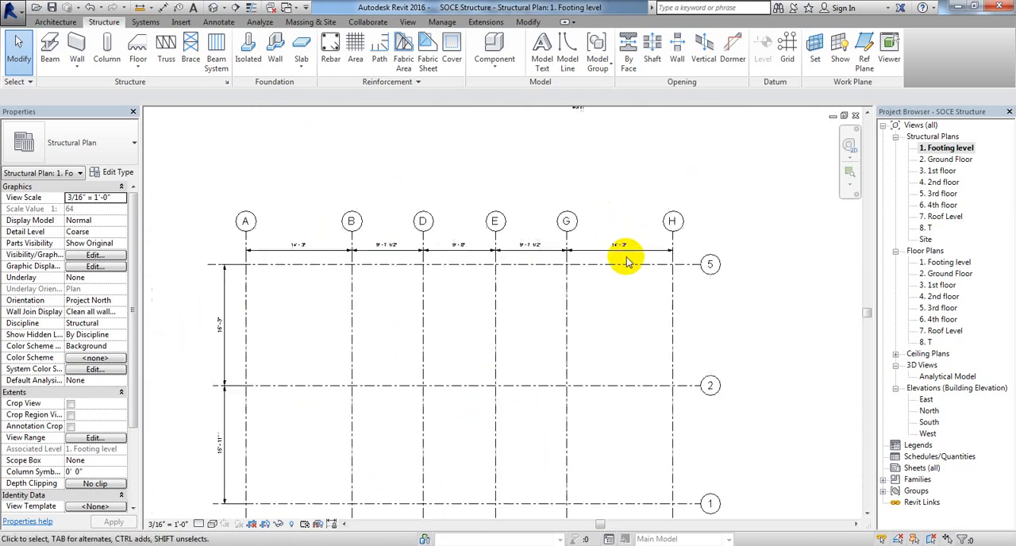
scroll(480, 440, "up", 3)
middle_click_drag(515, 366, 469, 404)
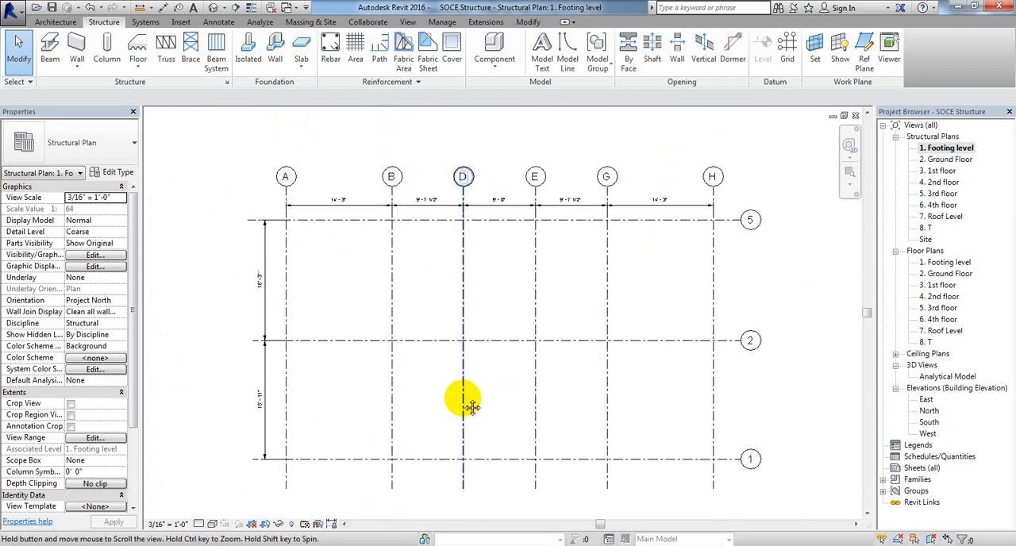
Step: Open the Ground Floor structural plan to check whether its grids carry dimensions, and return to the Footing level structural plan
double_click(949, 159)
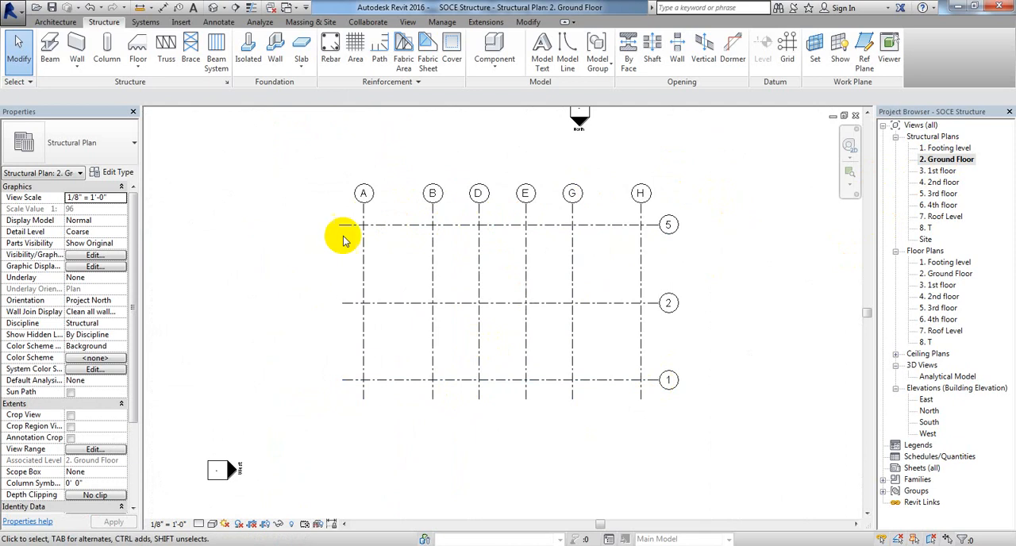
middle_click_drag(635, 369, 596, 375)
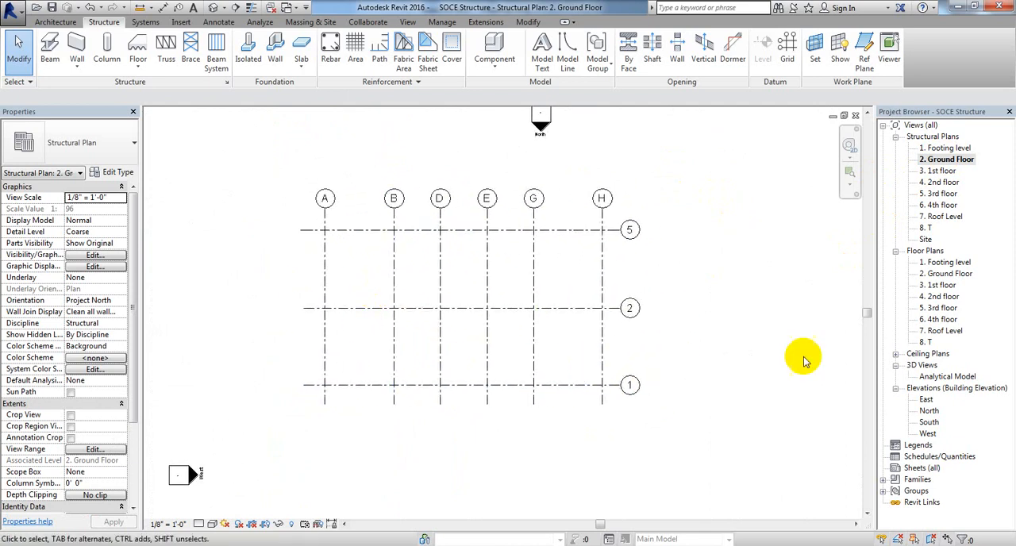
left_click(948, 148)
double_click(956, 151)
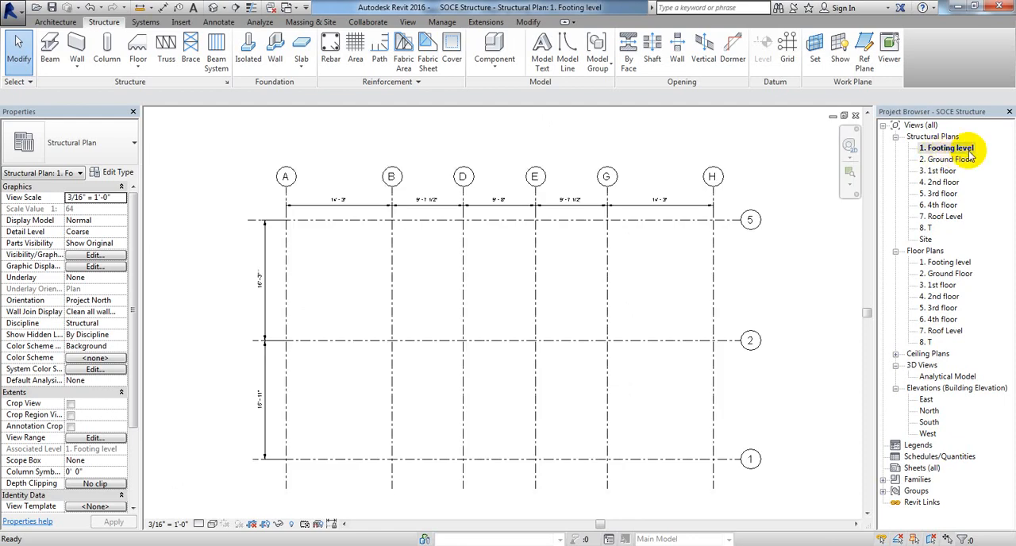
Step: Select both the horizontal and vertical grid dimension strings in the Footing level plan and copy them to the clipboard
middle_click_drag(829, 279, 808, 274)
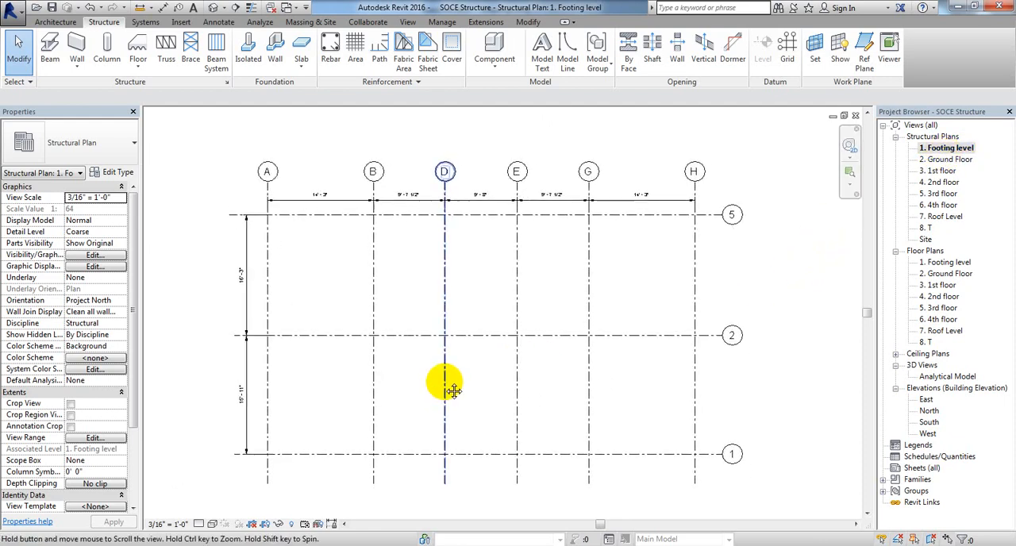
mouse_move(449, 386)
middle_mouse_down()
mouse_move(438, 363)
mouse_move(442, 372)
middle_mouse_up()
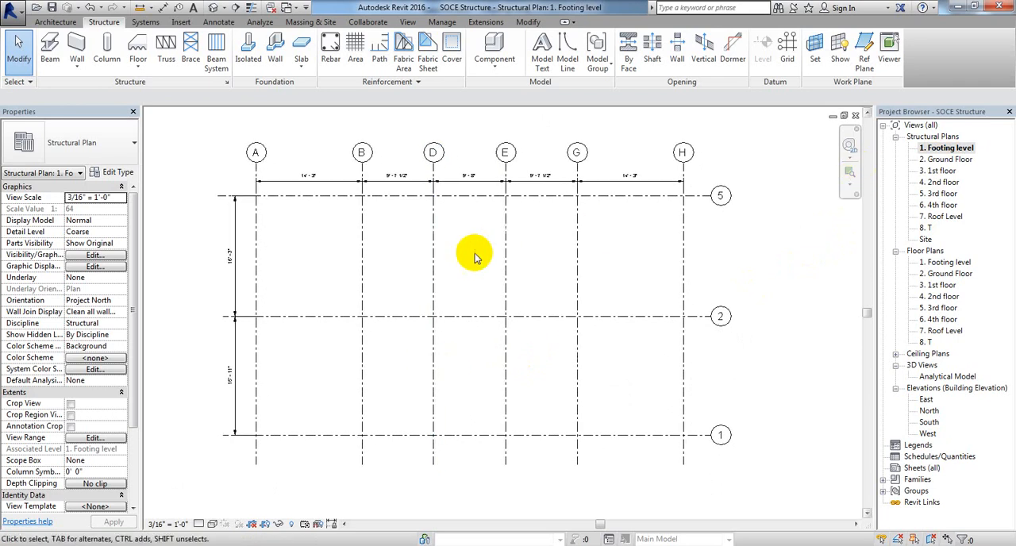
middle_click_drag(469, 252, 472, 272)
middle_click_drag(318, 278, 317, 261)
scroll(293, 231, "up", 1)
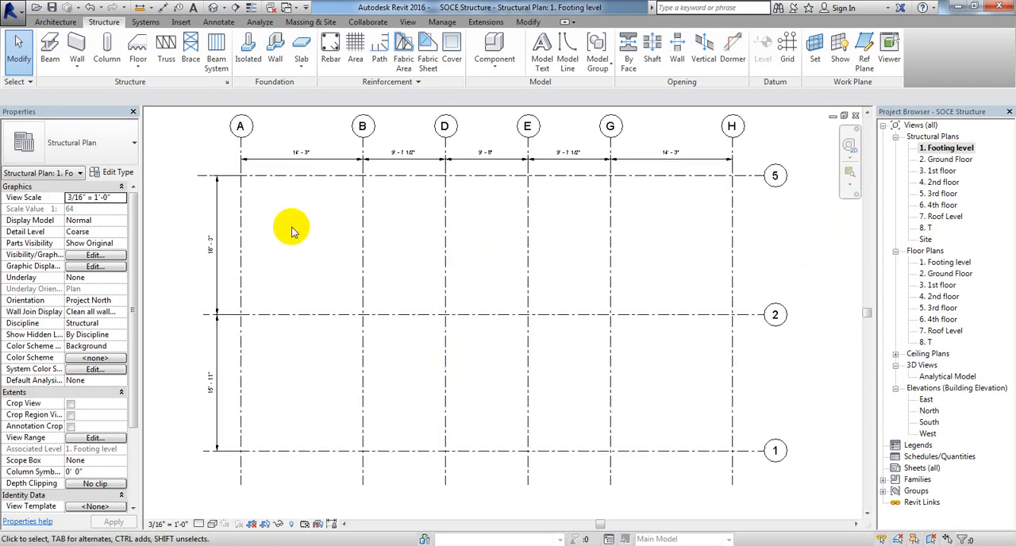
left_click(277, 156)
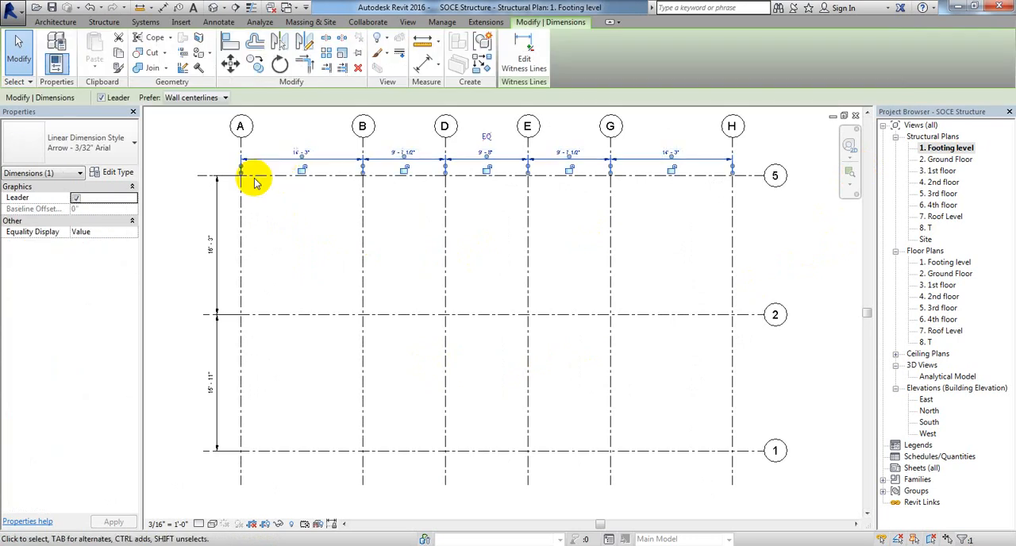
left_click(221, 270, "ctrl")
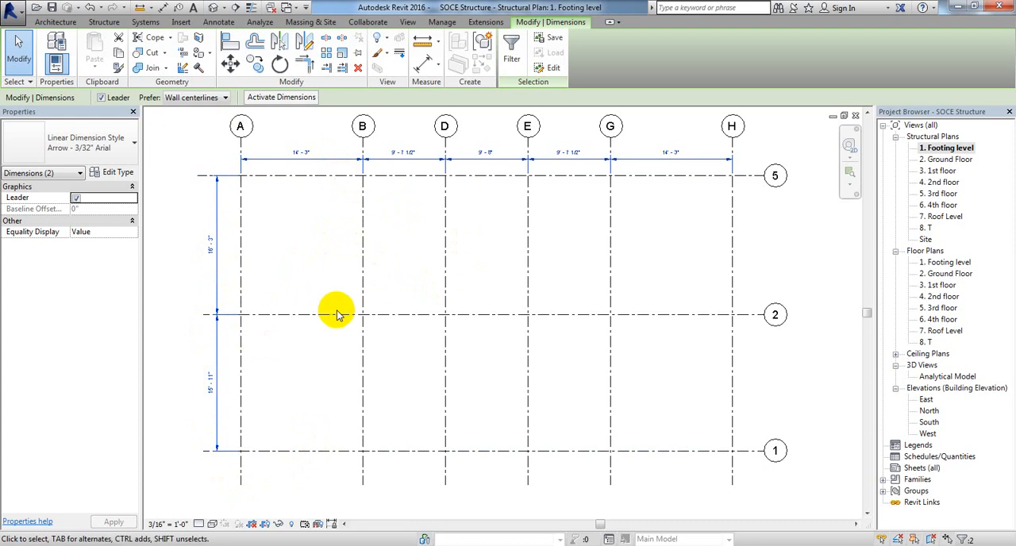
left_click(119, 52)
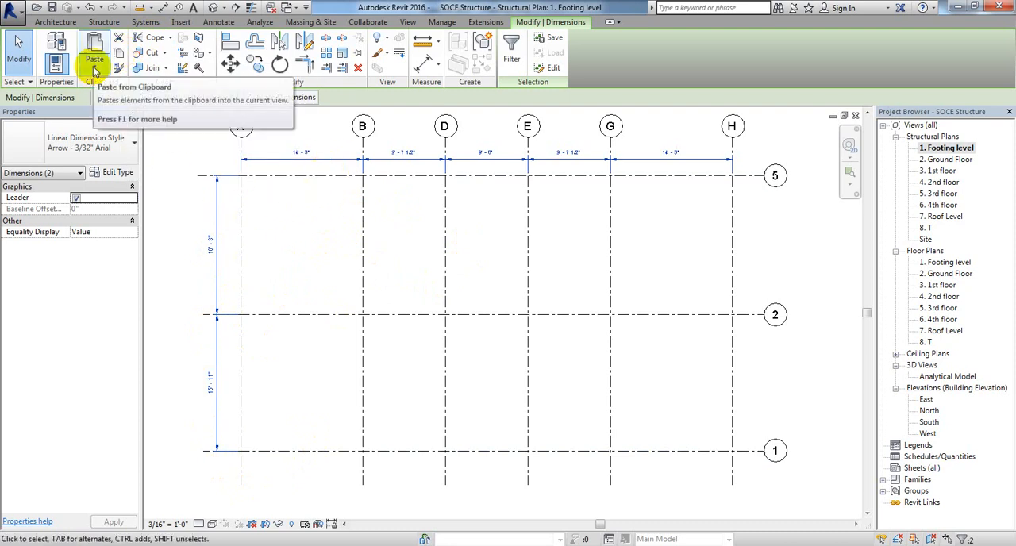
Step: Paste the copied dimensions aligned to selected views, choosing floor plans 2. Ground Floor through 8. T and all reflected ceiling plans
left_click(95, 70)
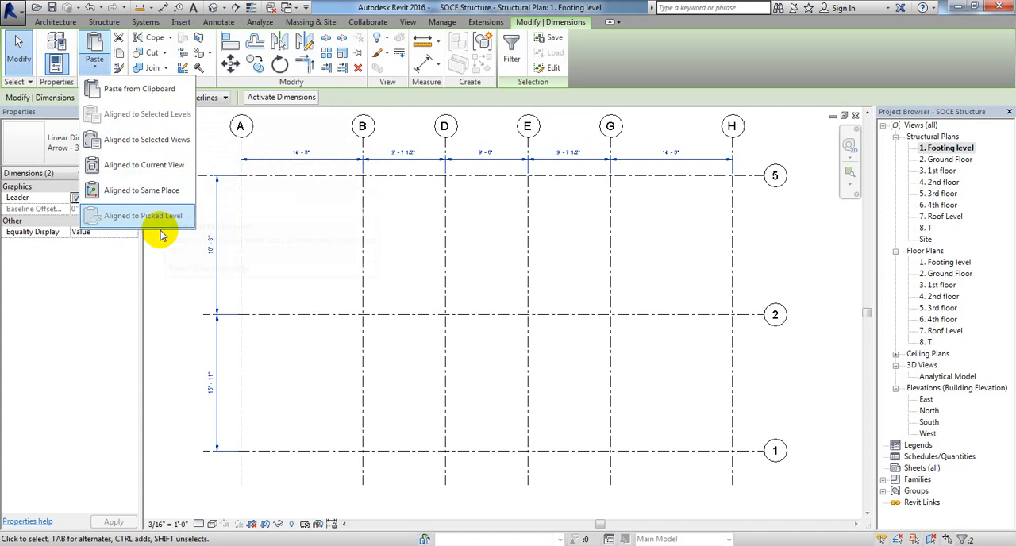
left_click(141, 148)
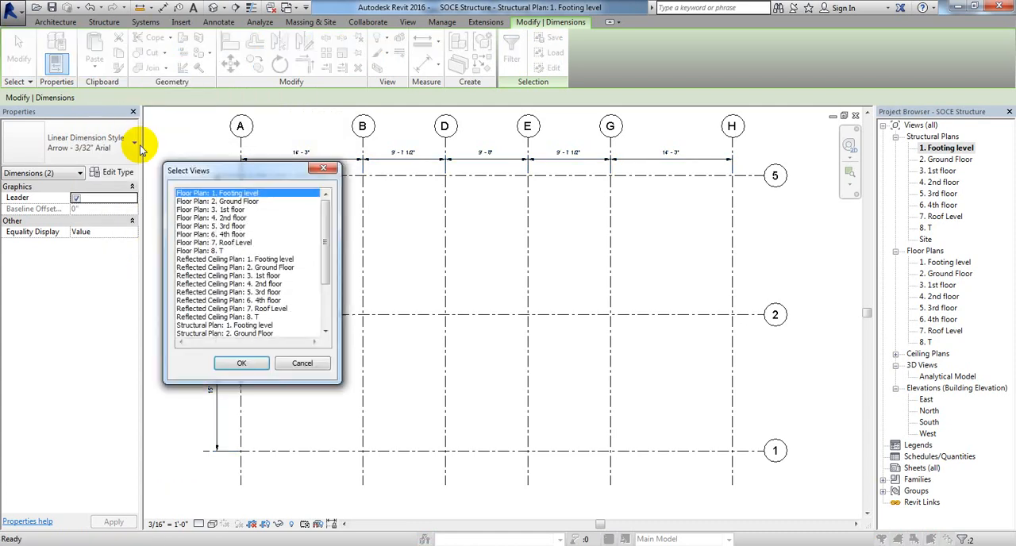
left_click_drag(143, 179, 235, 158)
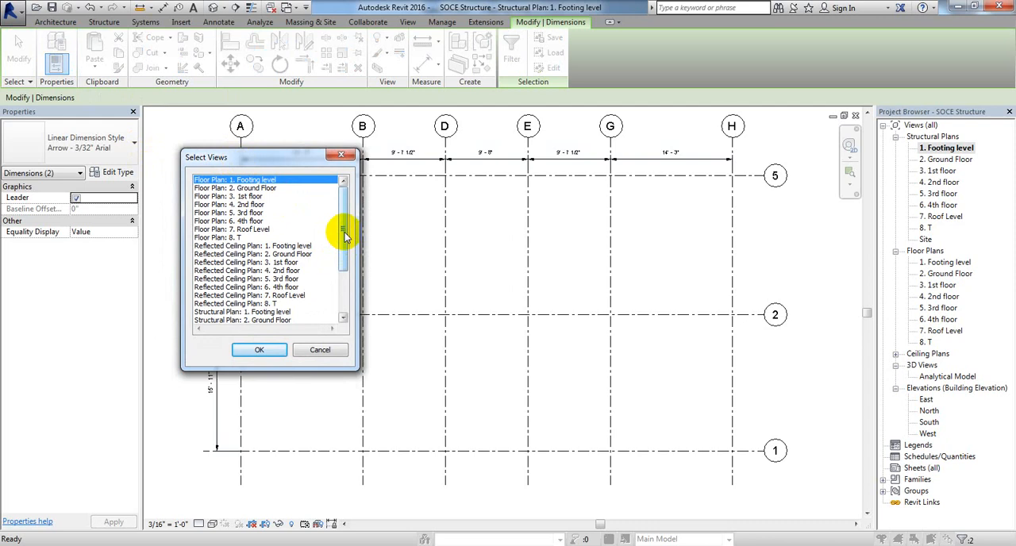
left_click_drag(345, 236, 345, 214)
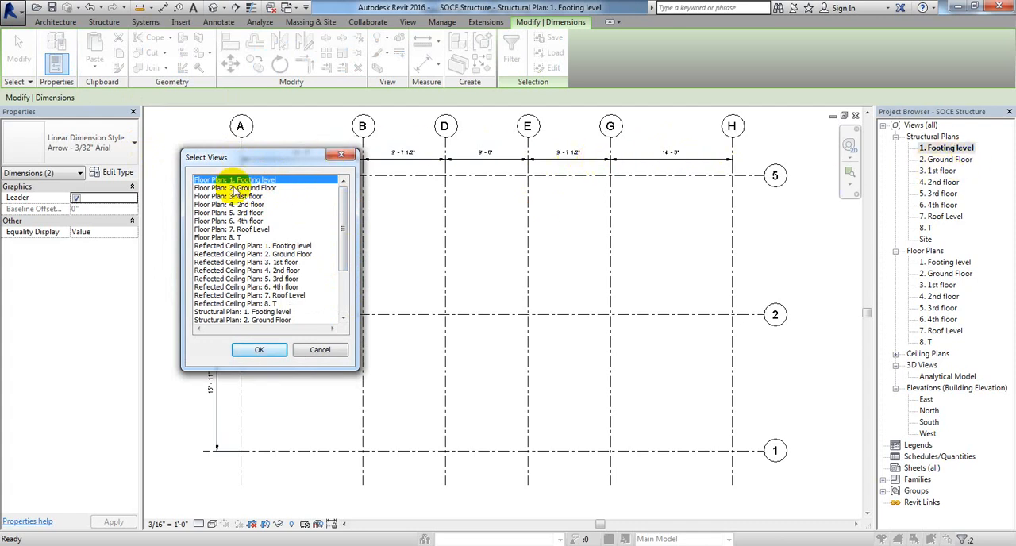
left_click_drag(244, 158, 247, 243)
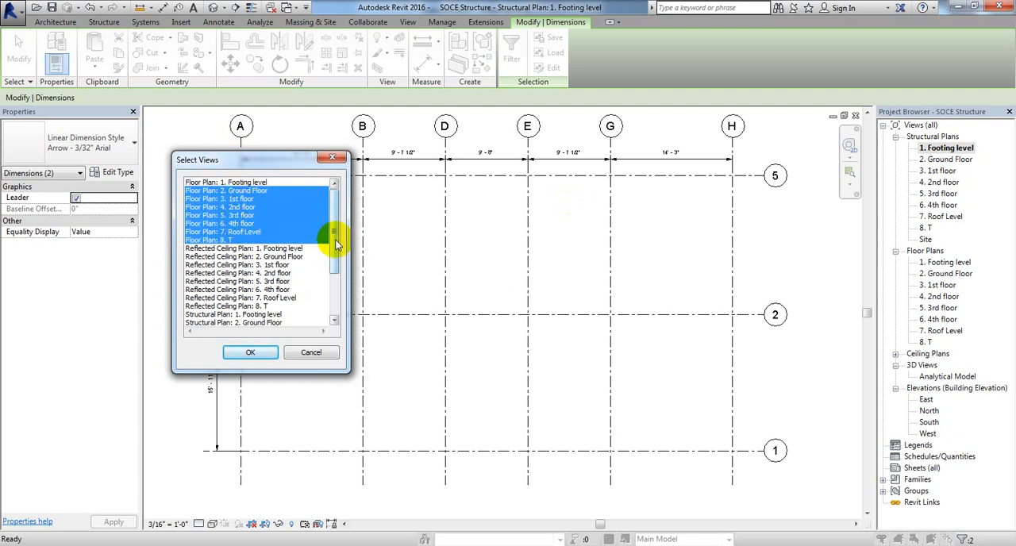
left_click_drag(334, 236, 337, 269)
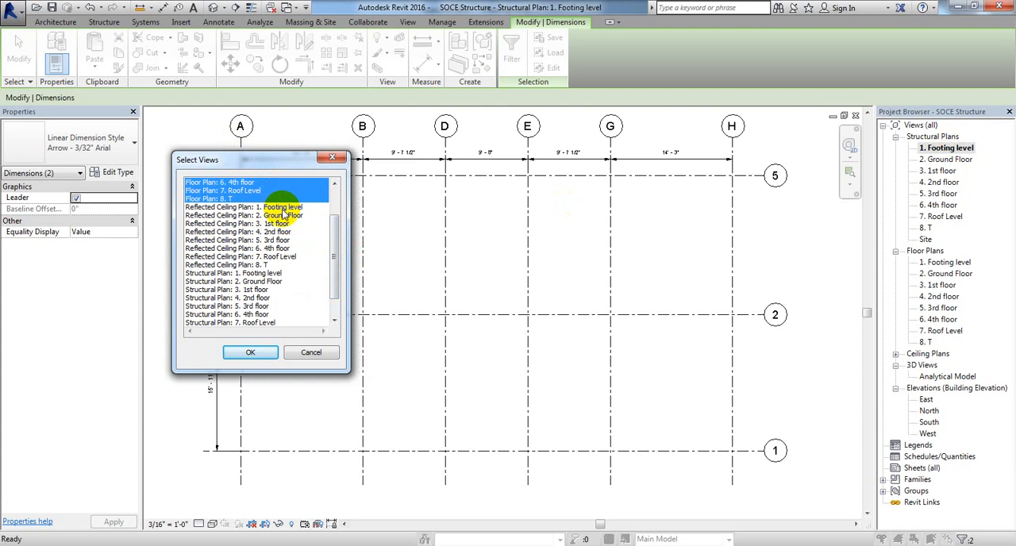
left_click_drag(284, 214, 286, 268, "shift")
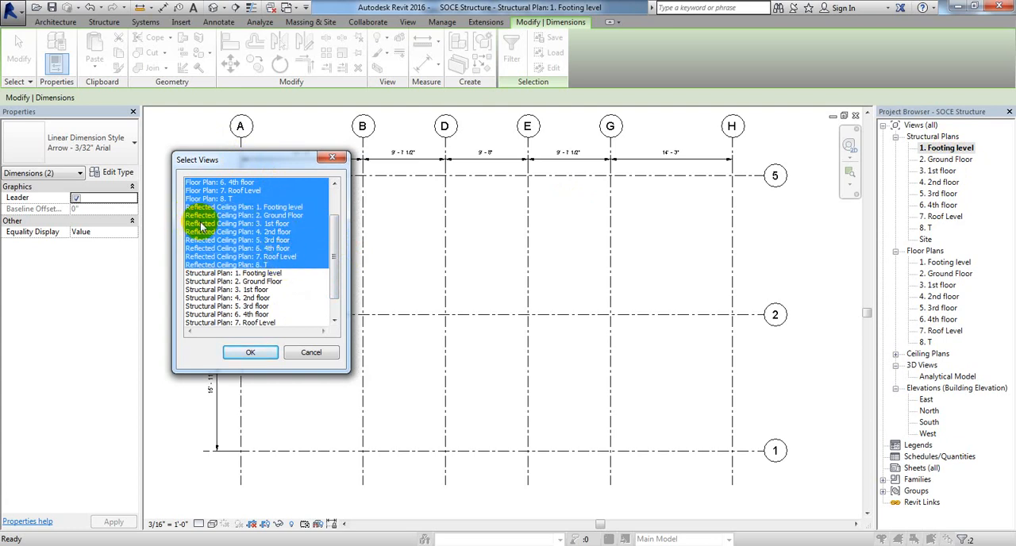
left_click_drag(336, 270, 268, 215)
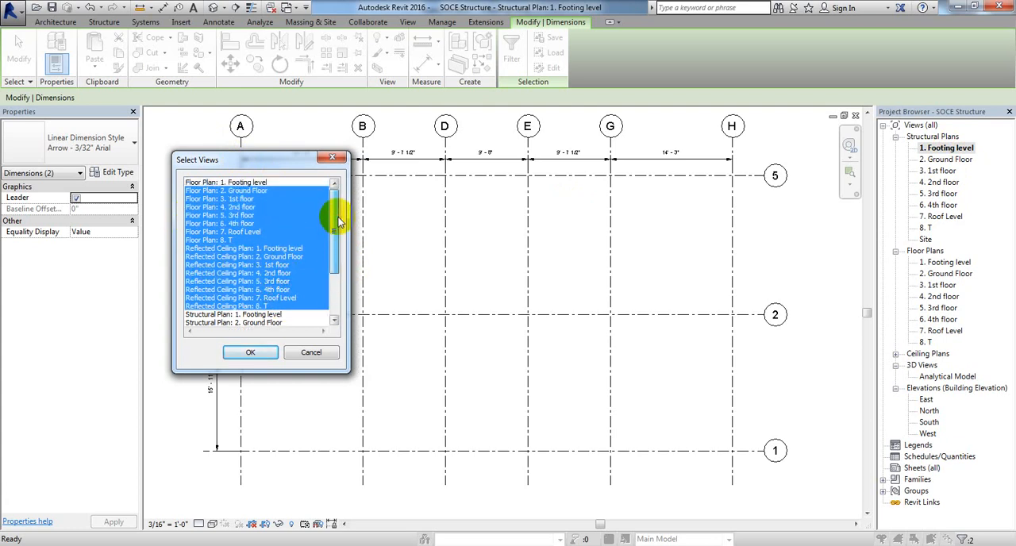
double_click(248, 186, "ctrl")
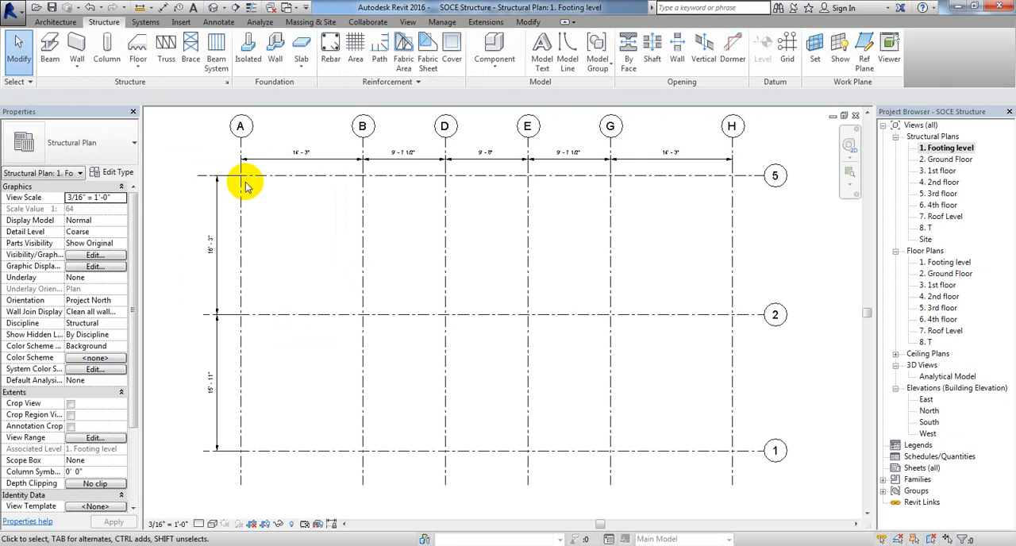
Step: Check the Ground Floor structural plan and the 3rd floor and T floor plans for the pasted grid dimensions
double_click(945, 160)
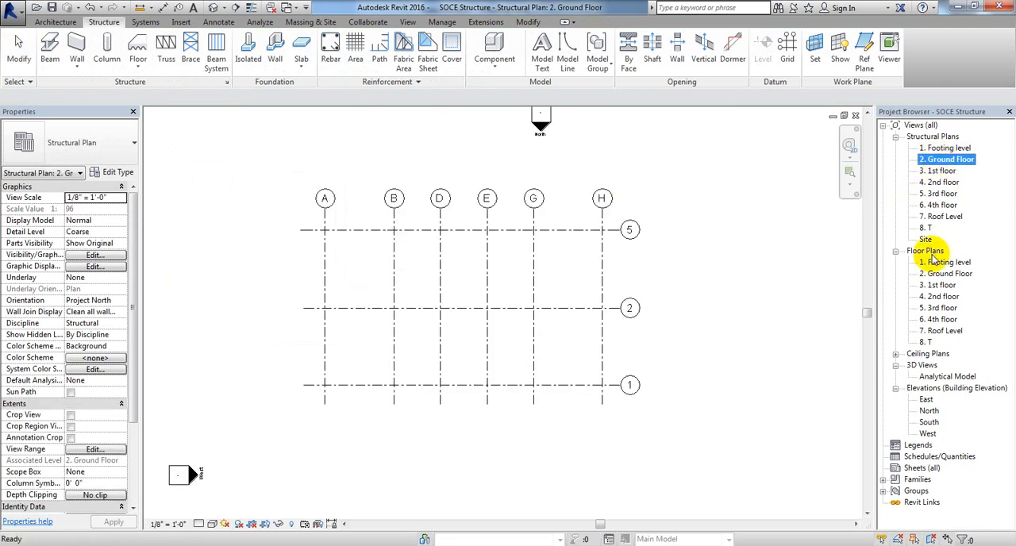
double_click(940, 307)
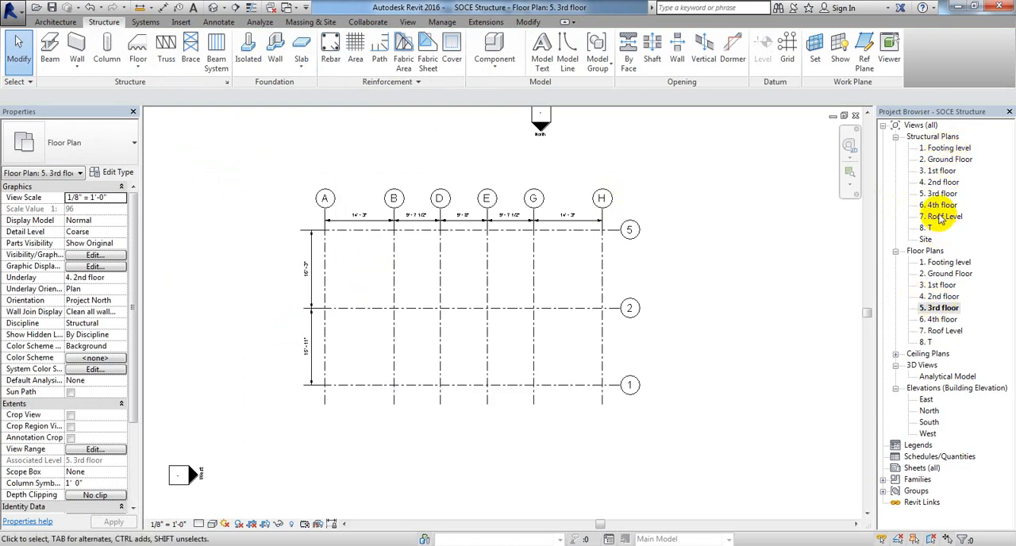
double_click(926, 342)
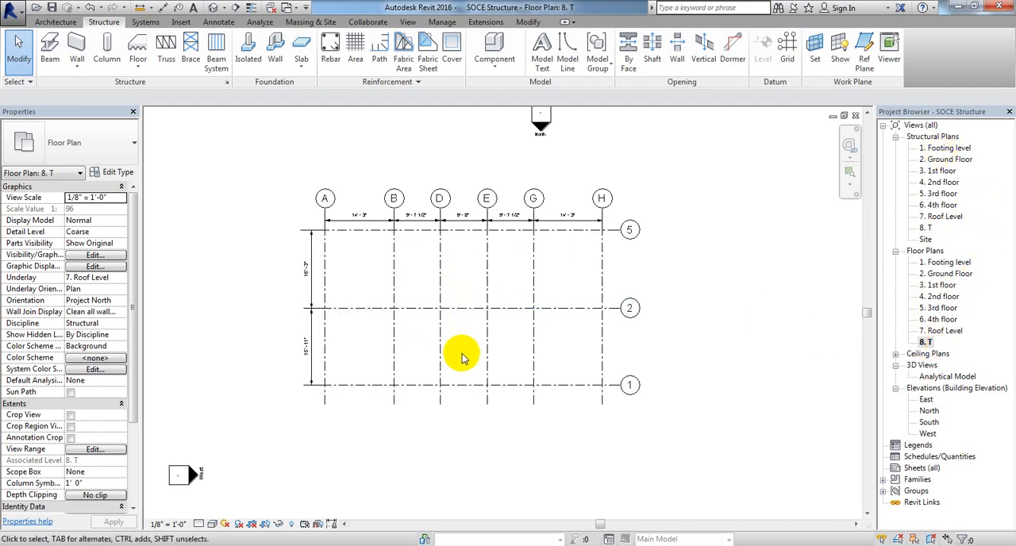
middle_click_drag(465, 354, 450, 355)
scroll(457, 321, "up", 2)
scroll(456, 322, "down", 2)
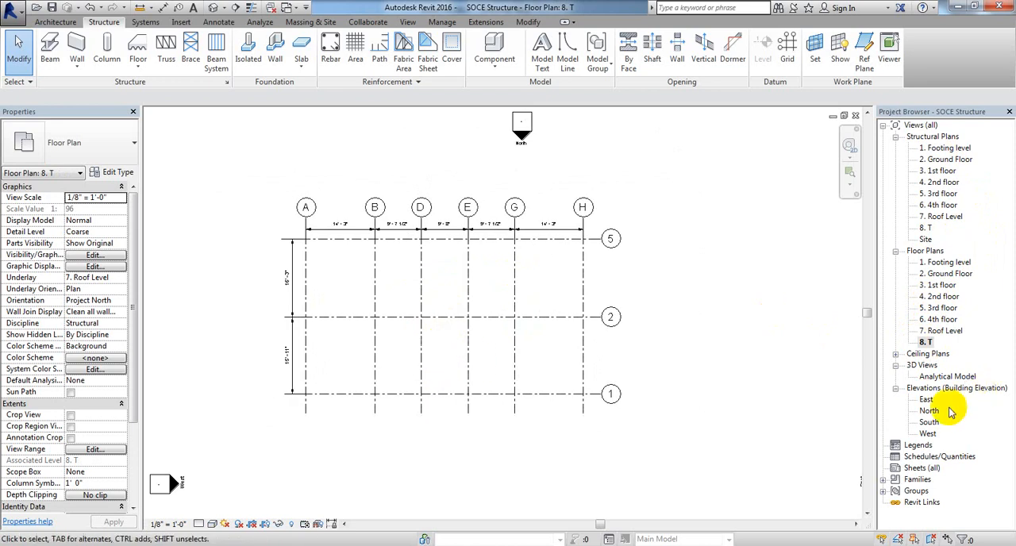
Step: Expand the ceiling plans, open the Footing level ceiling plan and inspect its grid dimensions
left_click(896, 354)
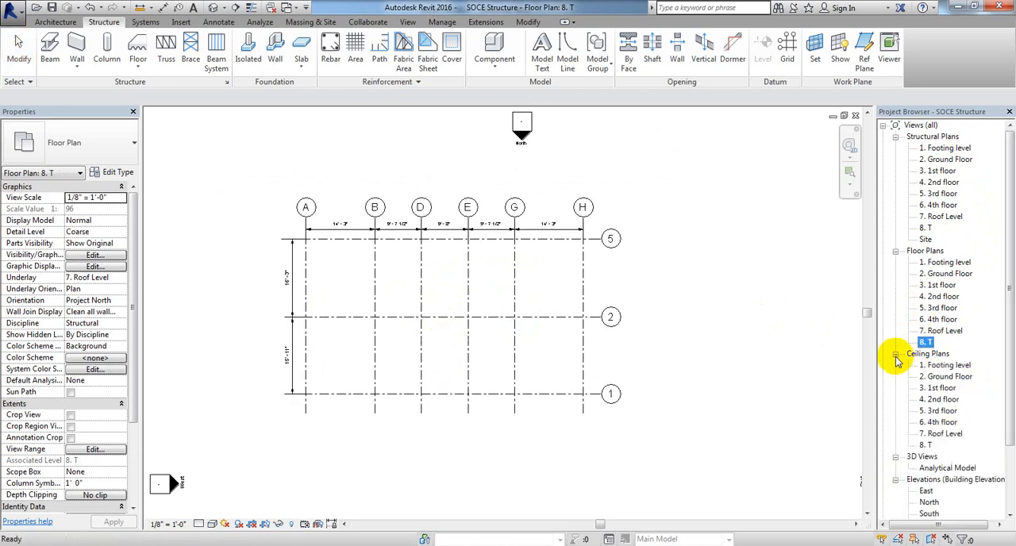
double_click(943, 365)
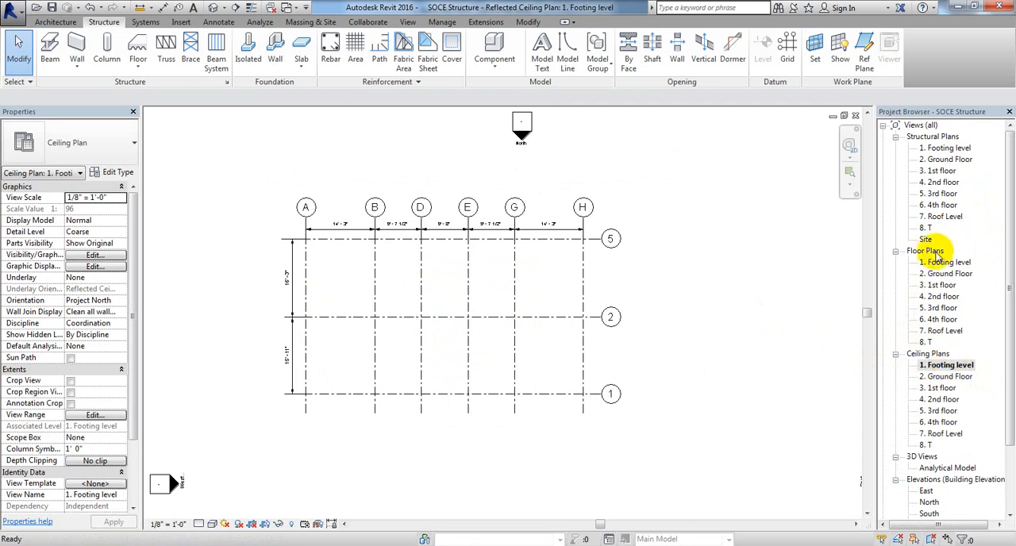
scroll(555, 242, "up", 5)
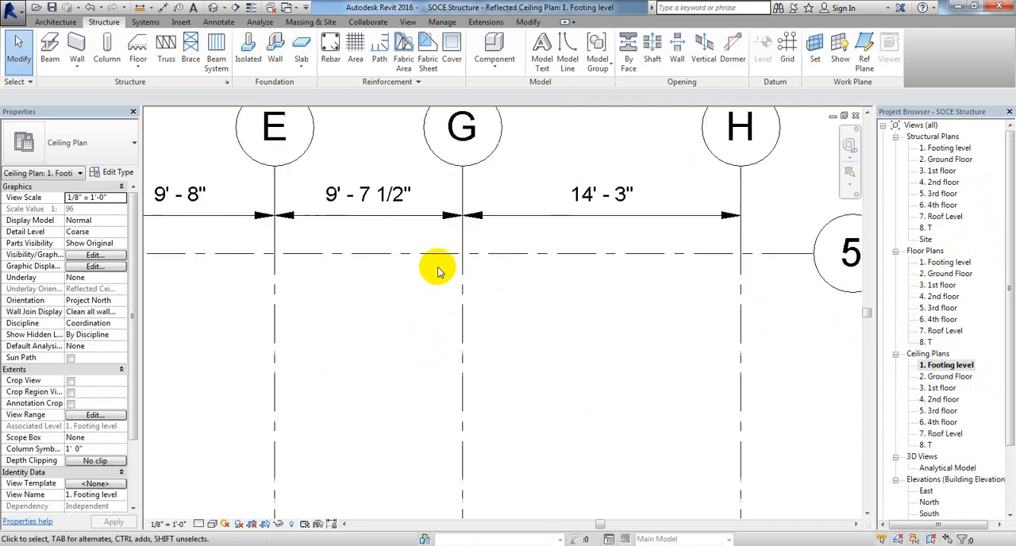
scroll(438, 271, "down", 4)
middle_click_drag(420, 358, 617, 328)
scroll(527, 354, "down", 1)
middle_click_drag(526, 354, 441, 340)
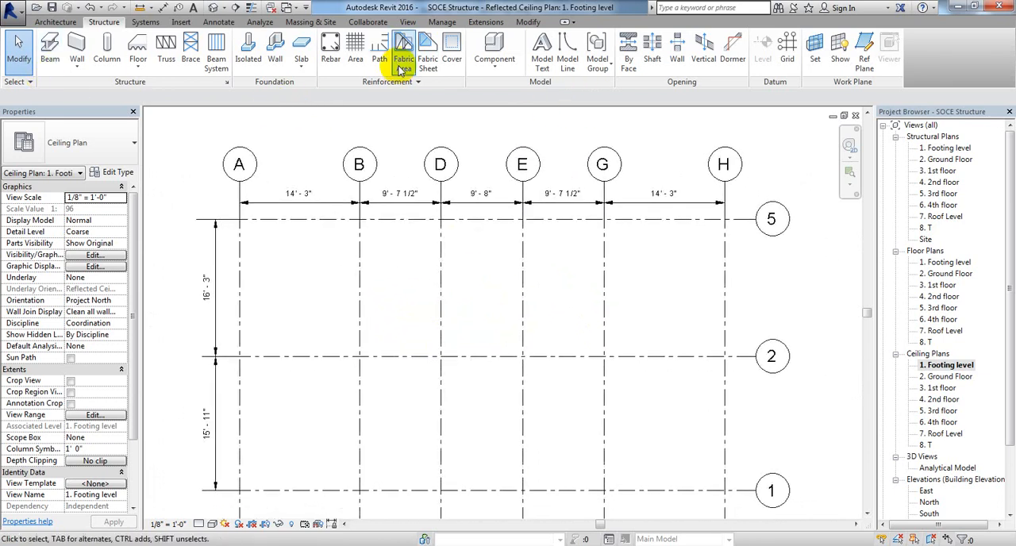
left_click(525, 25)
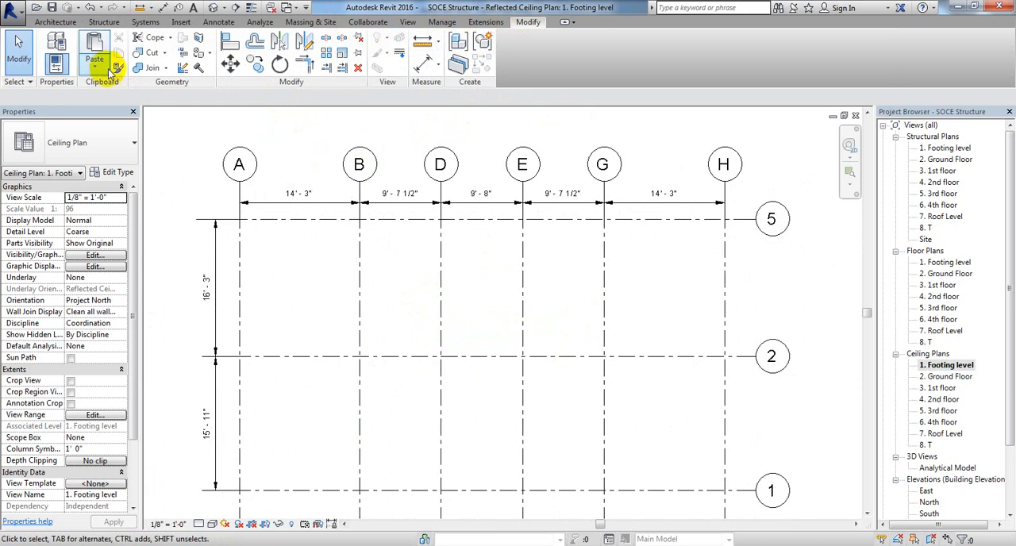
left_click(102, 72)
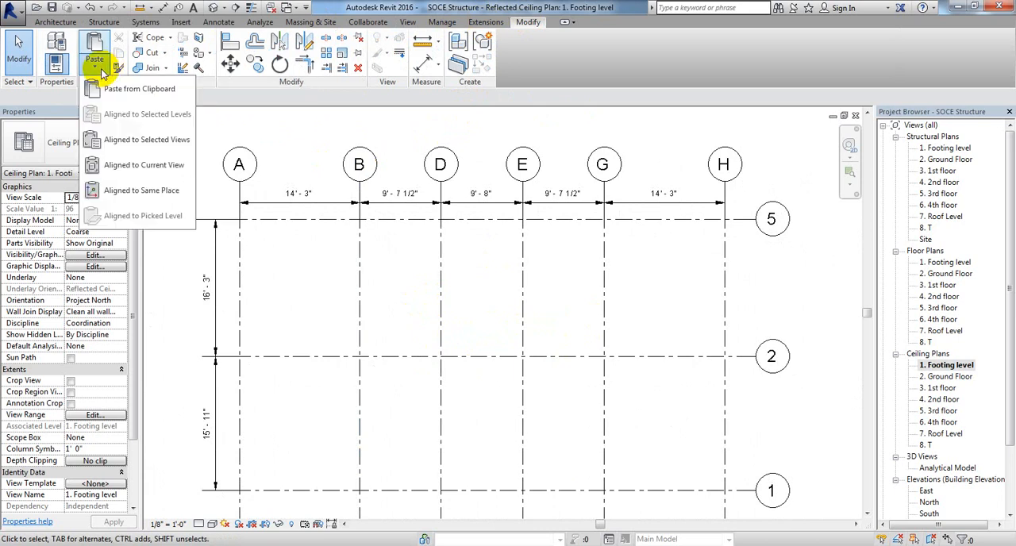
left_click(127, 139)
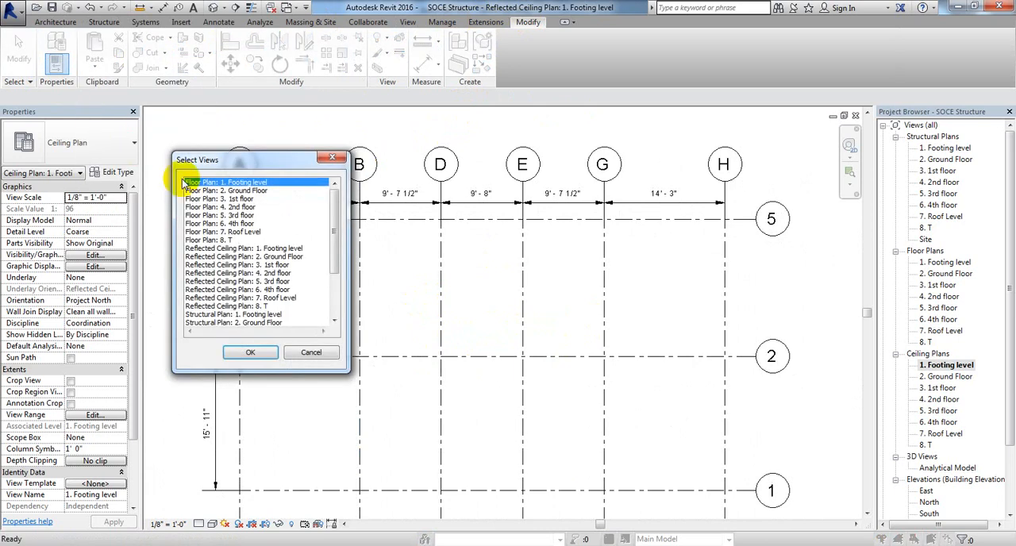
left_click_drag(271, 159, 250, 159)
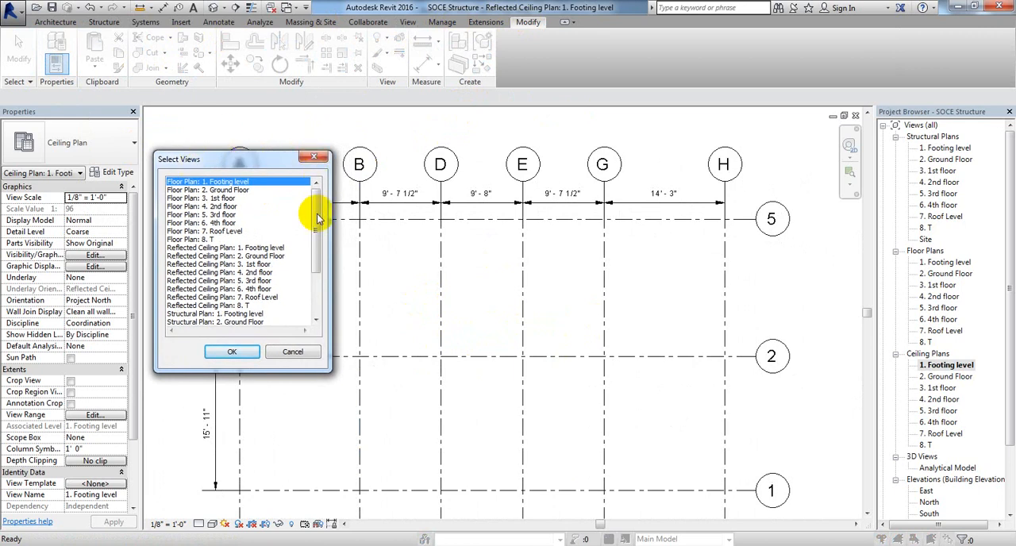
left_click(304, 352)
scroll(383, 278, "down", 1)
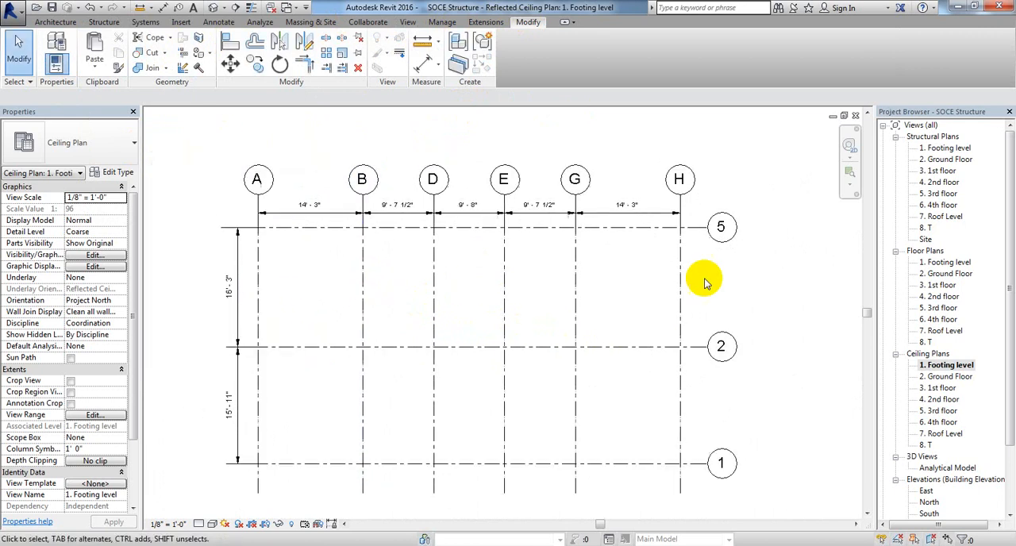
Step: Open the Footing level structural plan and select its horizontal and vertical grid dimension strings
double_click(949, 149)
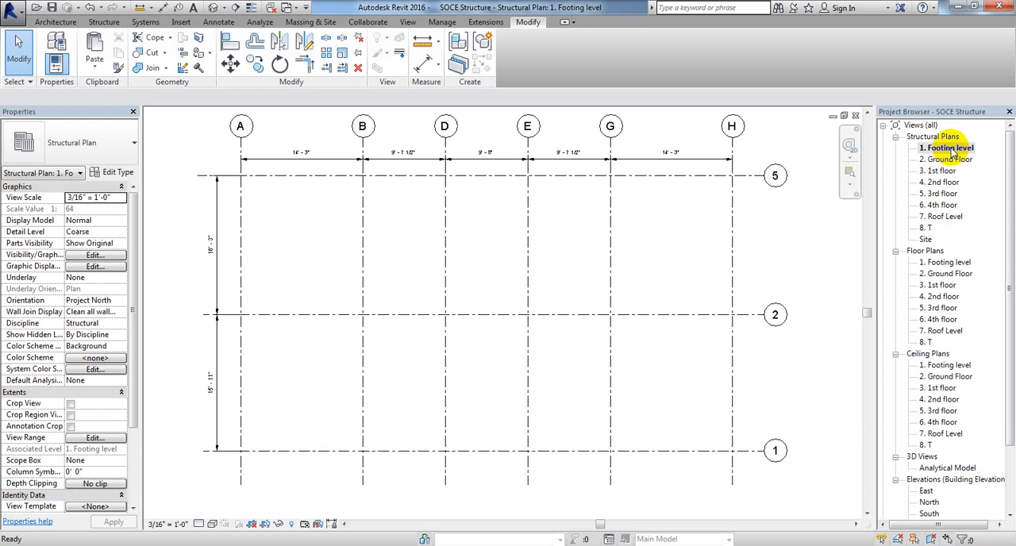
left_click(267, 159)
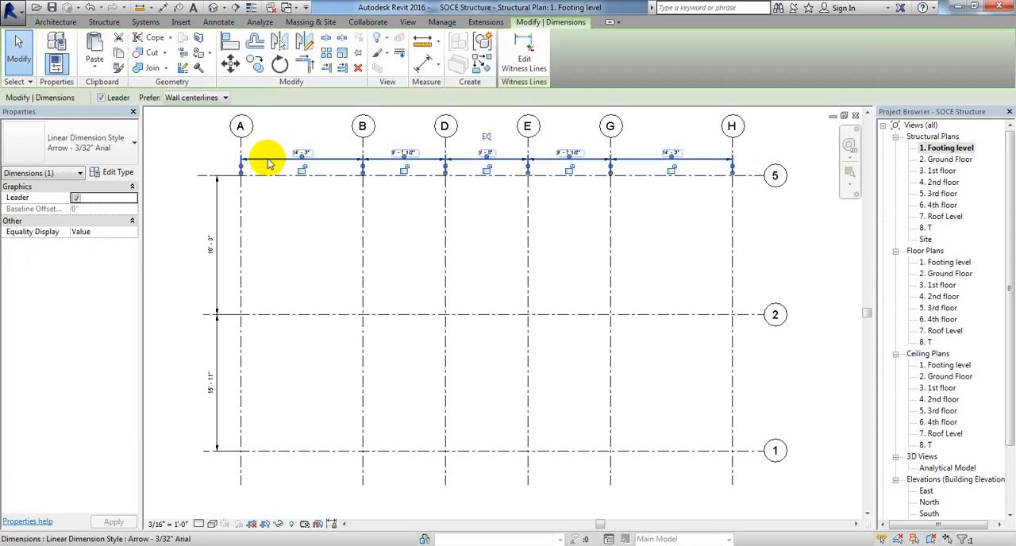
left_click(220, 291, "ctrl")
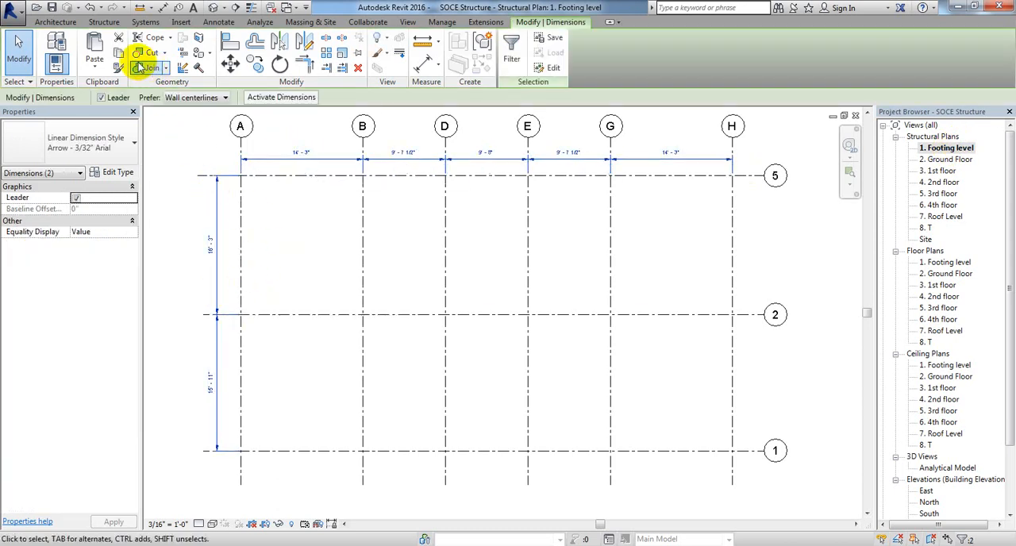
Step: Try to paste the grid dimensions aligned to selected views, choosing Structural Plan: 2. Ground Floor
left_click(93, 65)
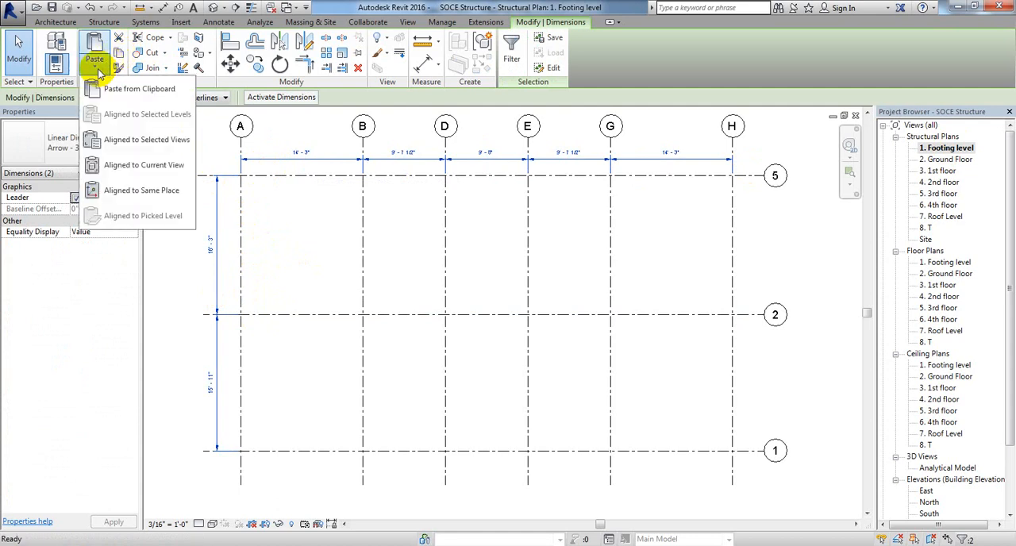
left_click(143, 143)
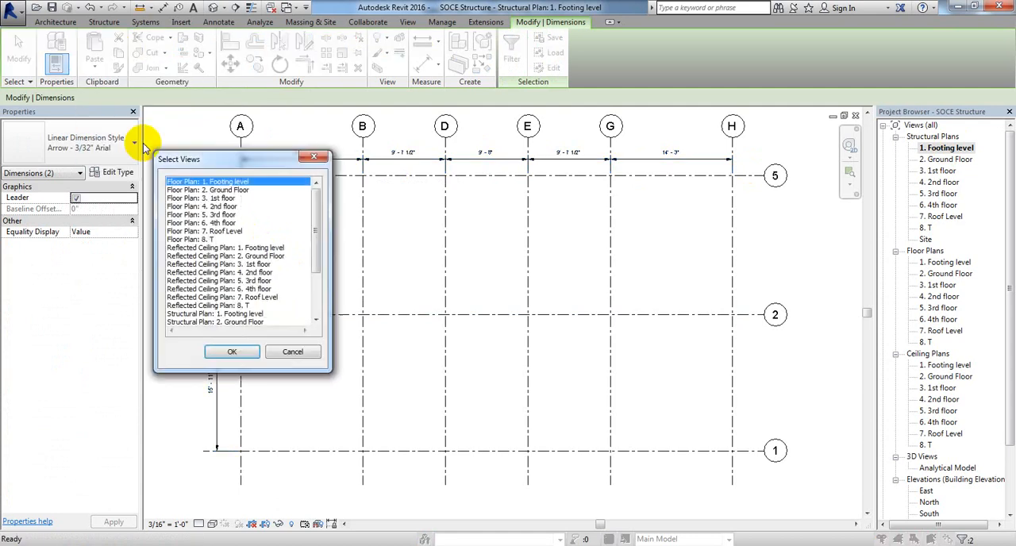
left_click_drag(248, 156, 250, 142)
left_click_drag(317, 212, 315, 252)
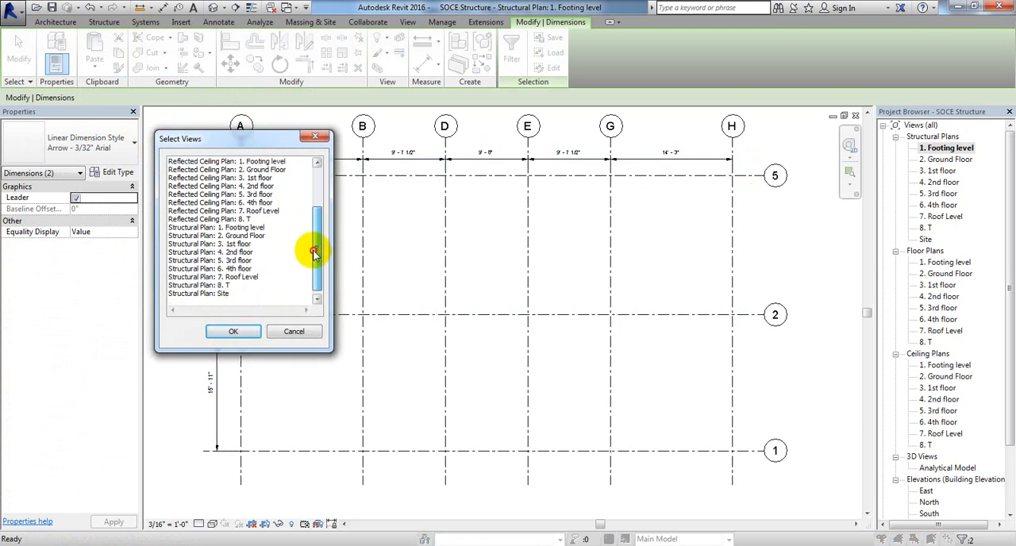
double_click(241, 236)
left_click(241, 268)
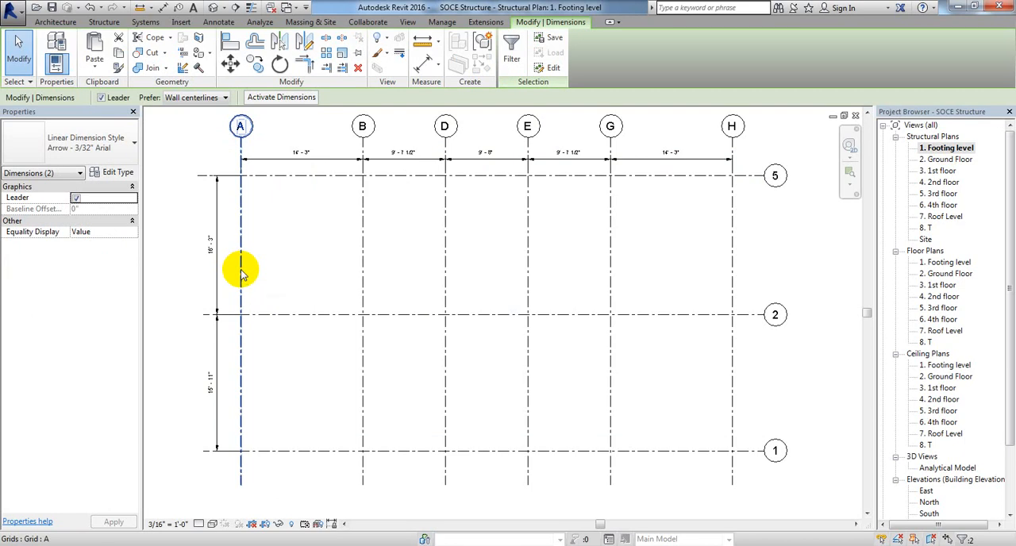
middle_click_drag(305, 272, 303, 273)
left_click(303, 273)
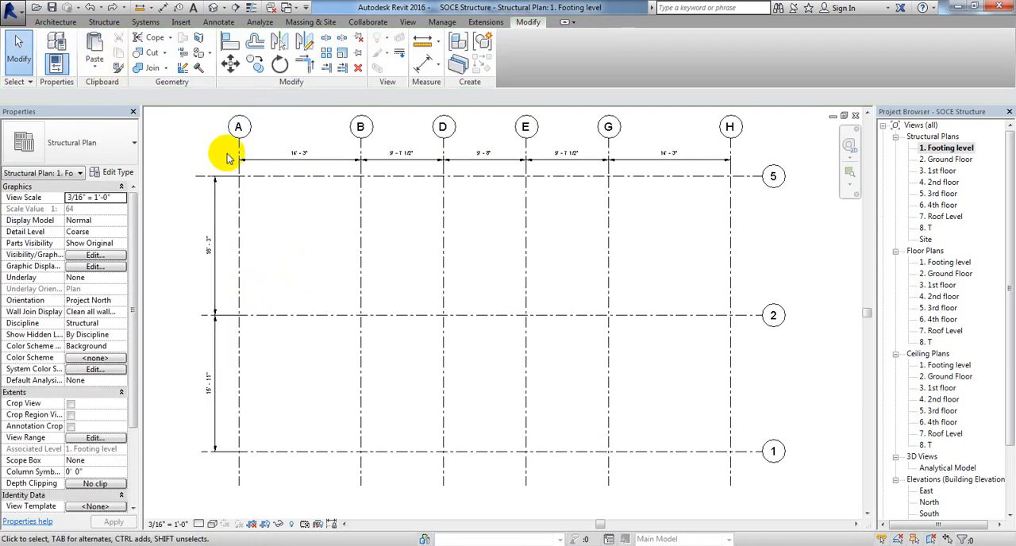
Step: Reselect both grid dimension strings in the Footing level structural plan and copy them to the clipboard
left_click(274, 160)
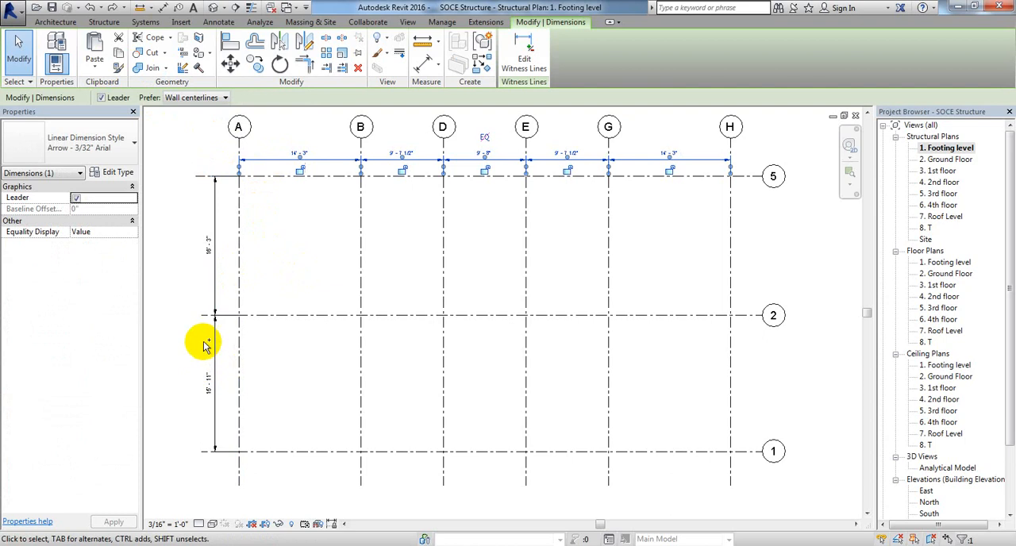
left_click(213, 284, "ctrl")
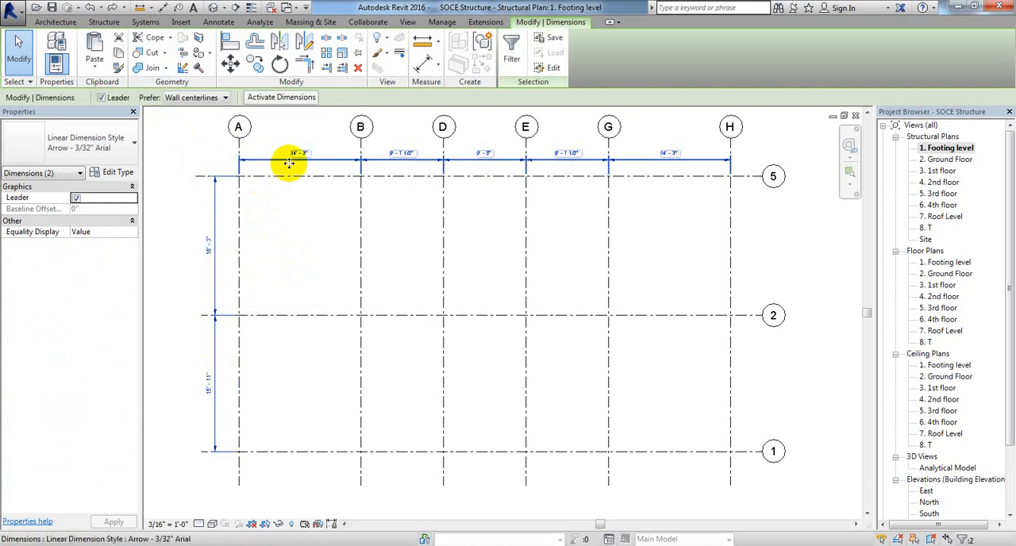
left_click(119, 53)
Step: Paste the copied dimensions aligned to selected views, choosing structural plans 2. Ground Floor through 8. T
left_click(96, 68)
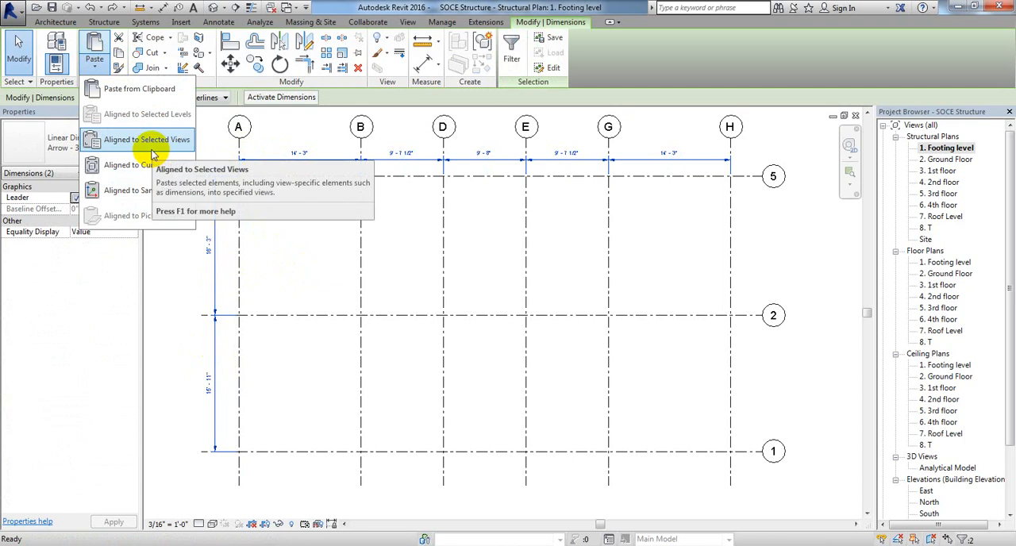
left_click(152, 151)
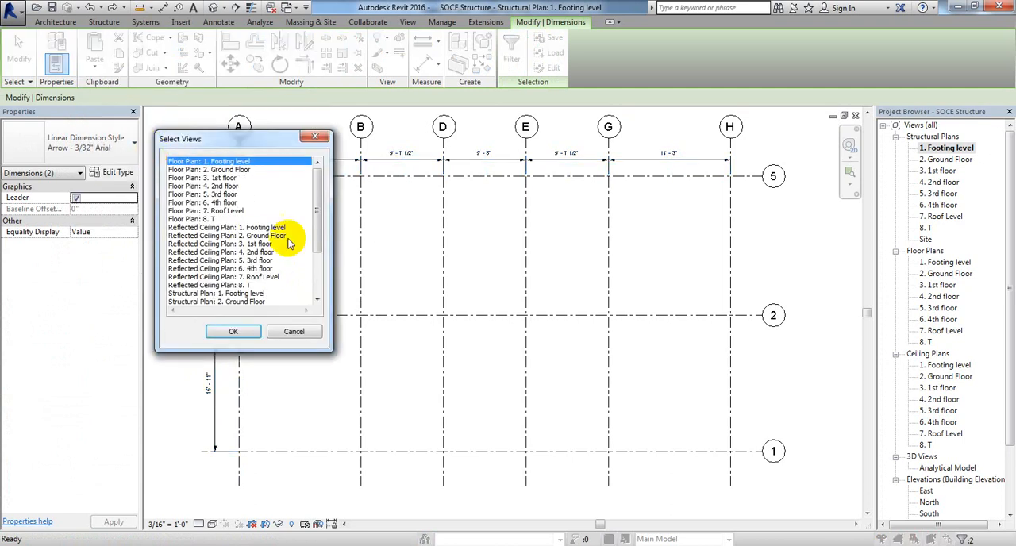
left_click_drag(321, 198, 315, 294)
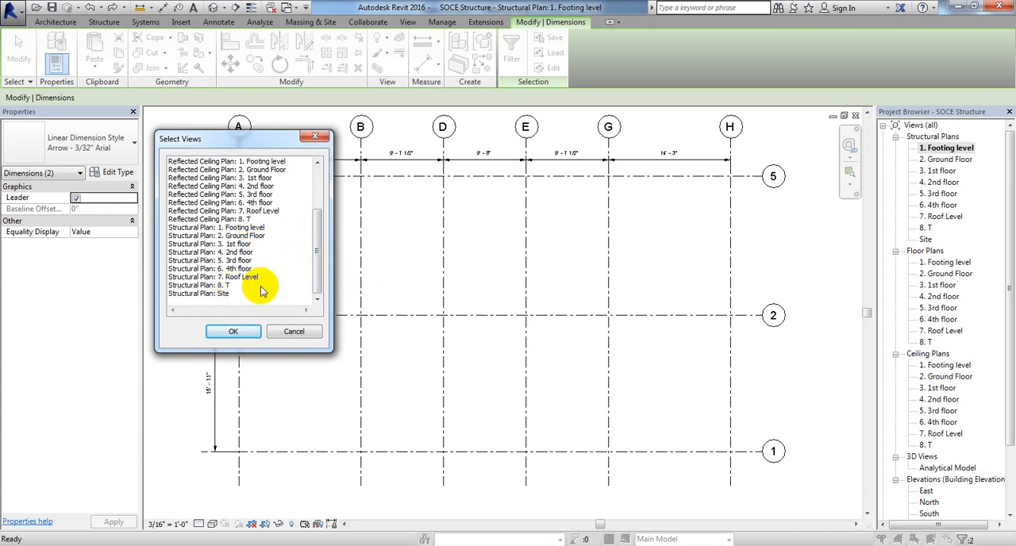
left_click_drag(272, 235, 272, 288)
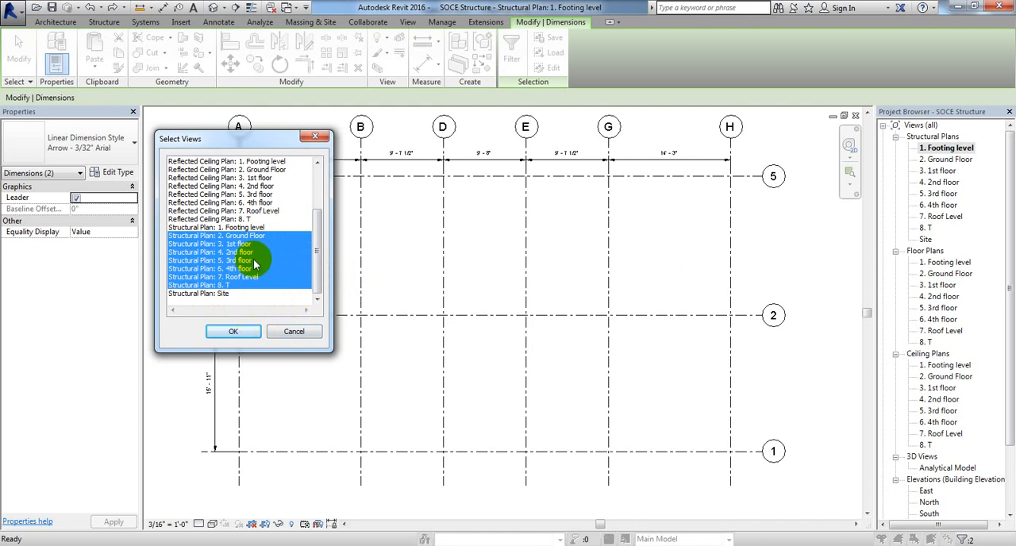
left_click(244, 332)
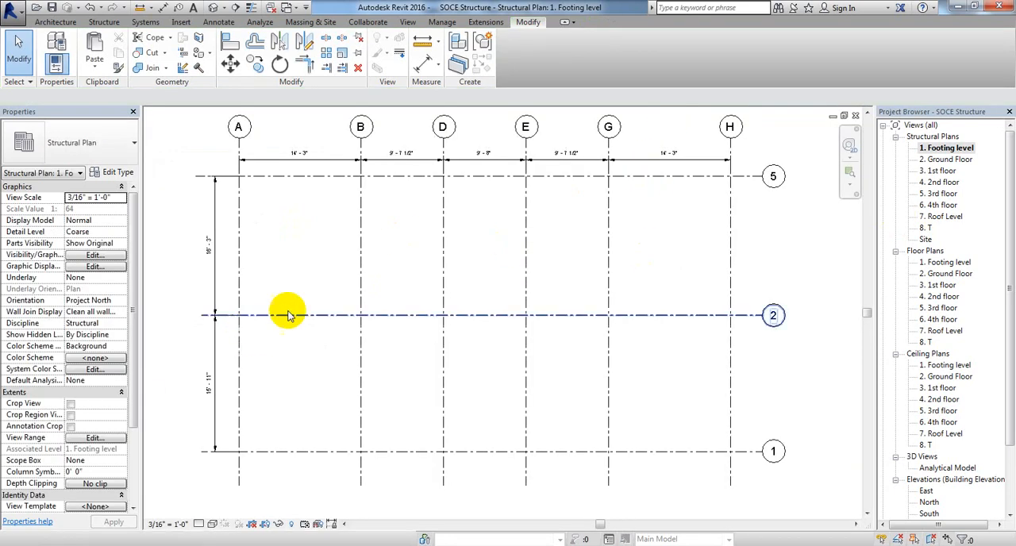
Step: Check the Ground Floor and 1st floor structural plans for the pasted grid dimensions
double_click(953, 159)
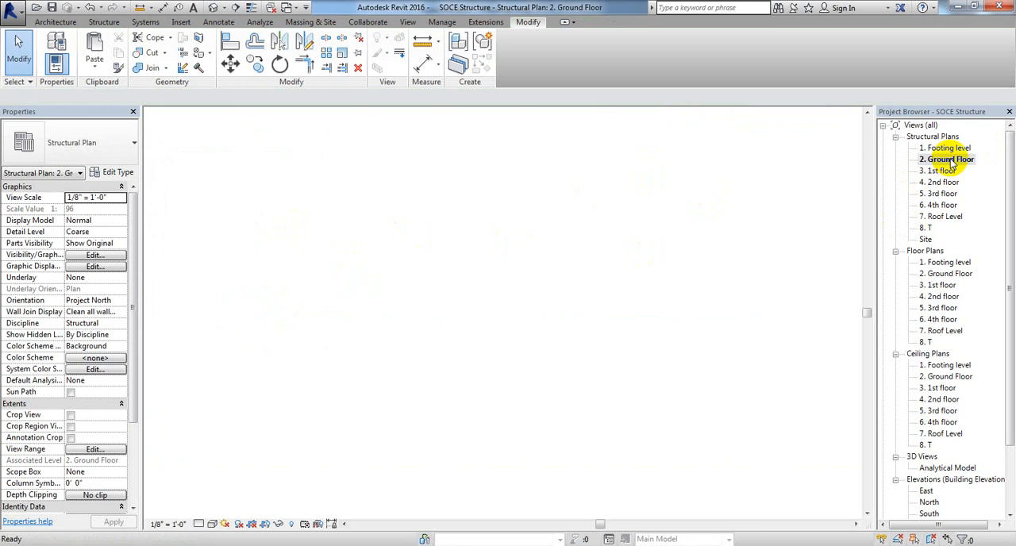
scroll(469, 222, "up", 4)
scroll(460, 221, "down", 3)
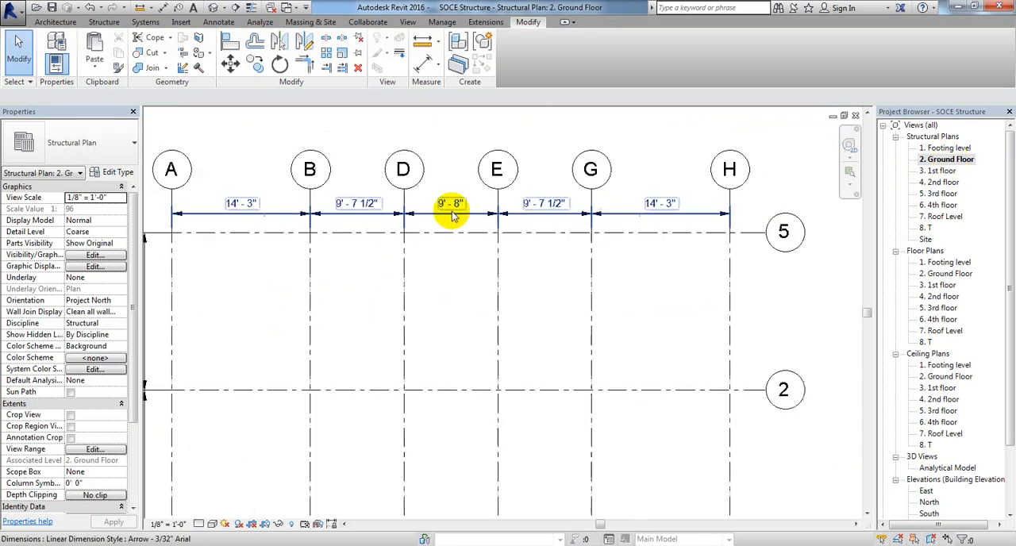
double_click(939, 171)
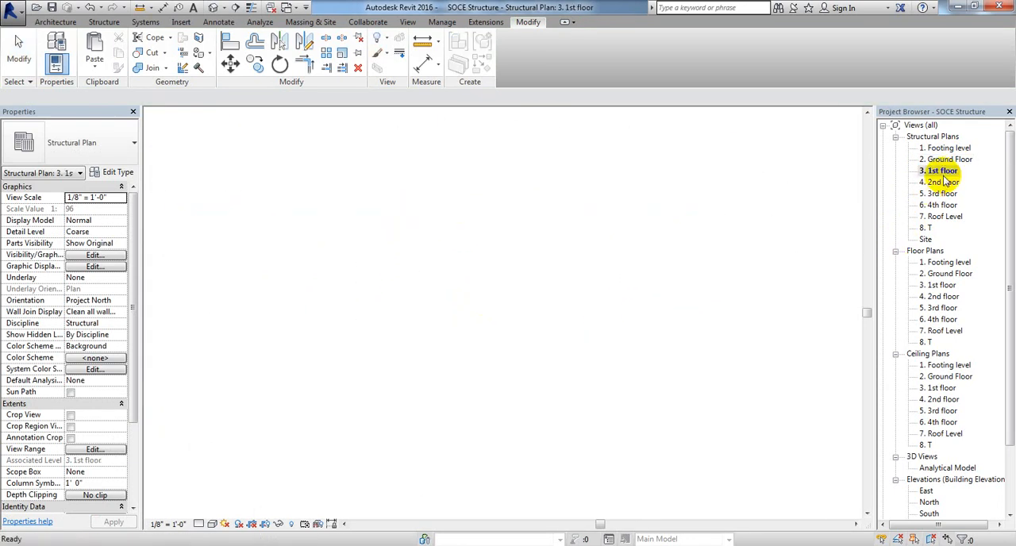
scroll(423, 252, "up", 3)
scroll(448, 204, "down", 4)
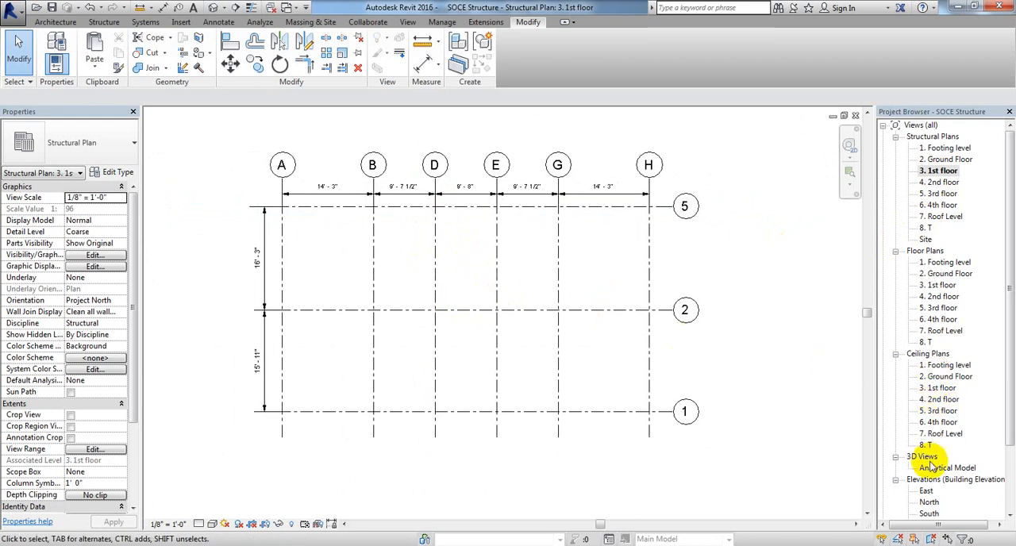
Step: Collapse the ceiling plan and floor plan lists and open the East elevation
left_click(895, 354)
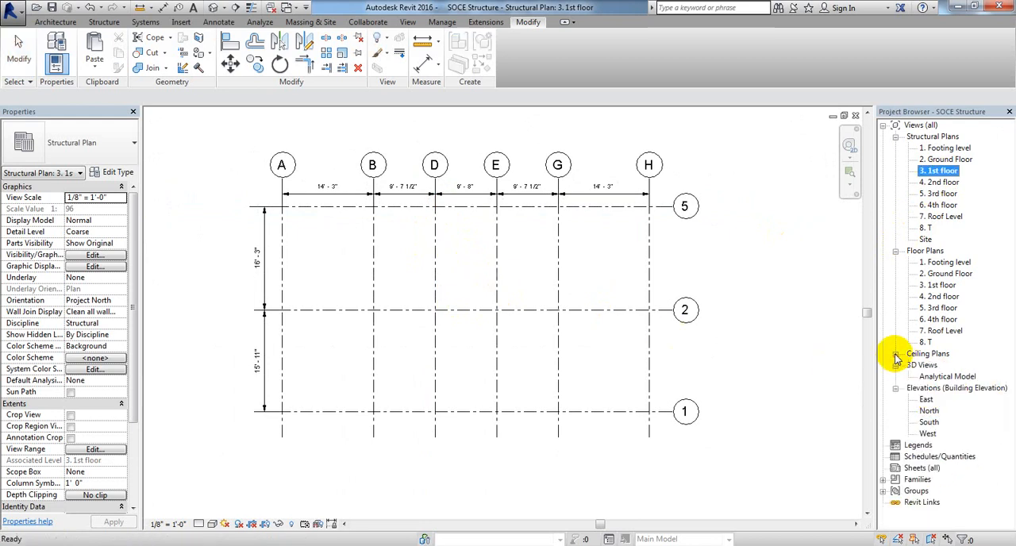
left_click(895, 250)
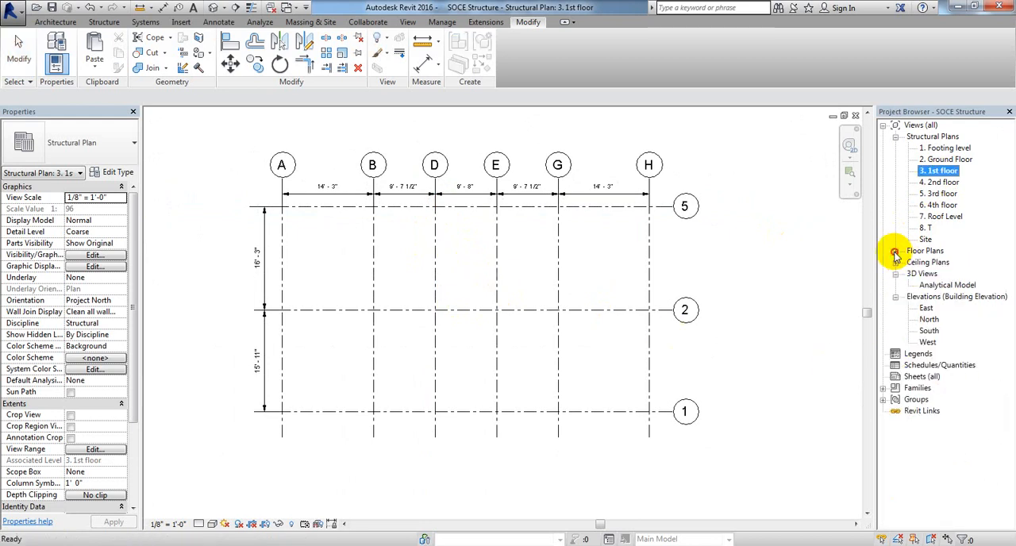
double_click(925, 310)
middle_click_drag(735, 459, 713, 430)
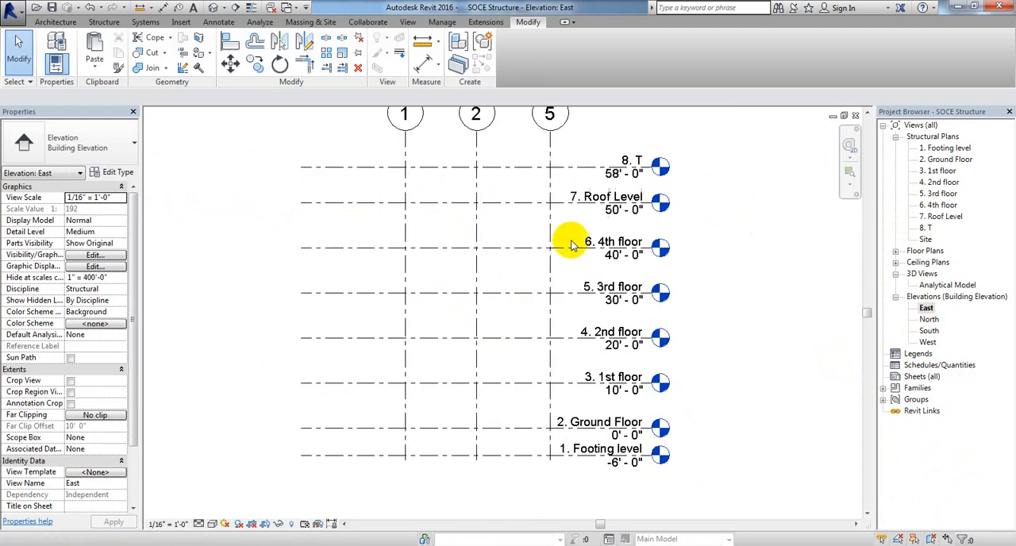
Step: Shorten the aligned level lines in the East elevation so their free ends sit closer to grid 1
left_click(346, 169)
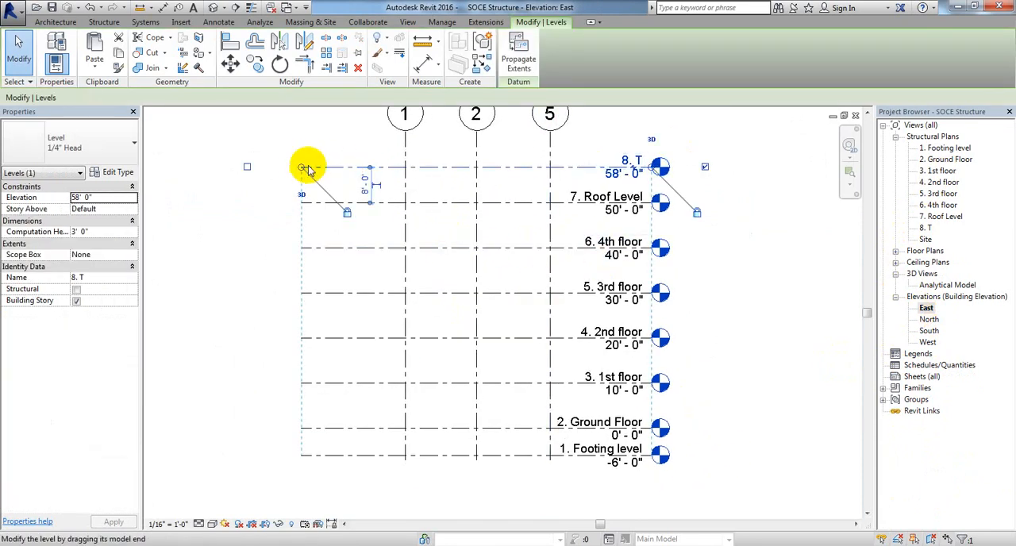
left_click_drag(302, 168, 365, 167)
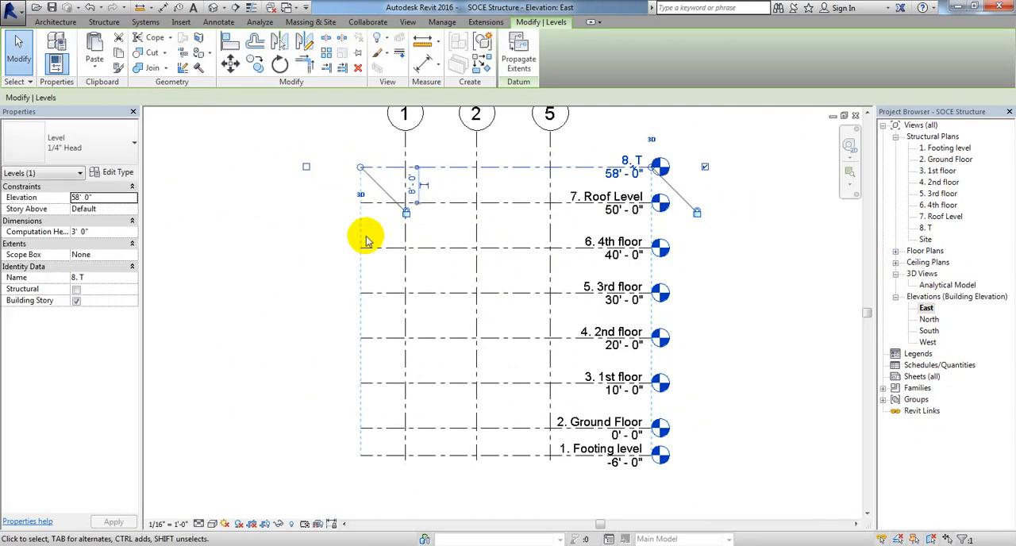
left_click(362, 266)
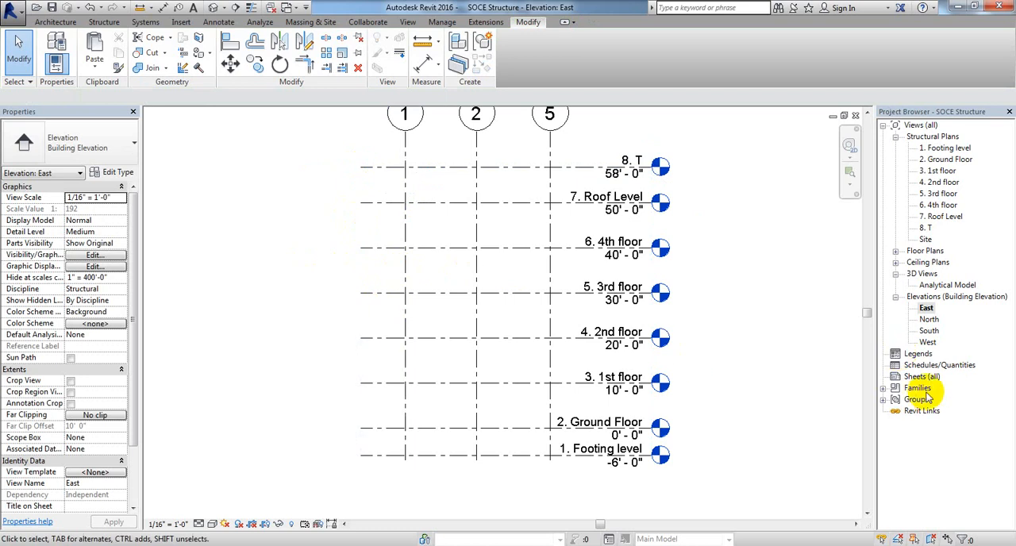
Step: Inspect the level lines and grids in the North and South elevations
double_click(930, 320)
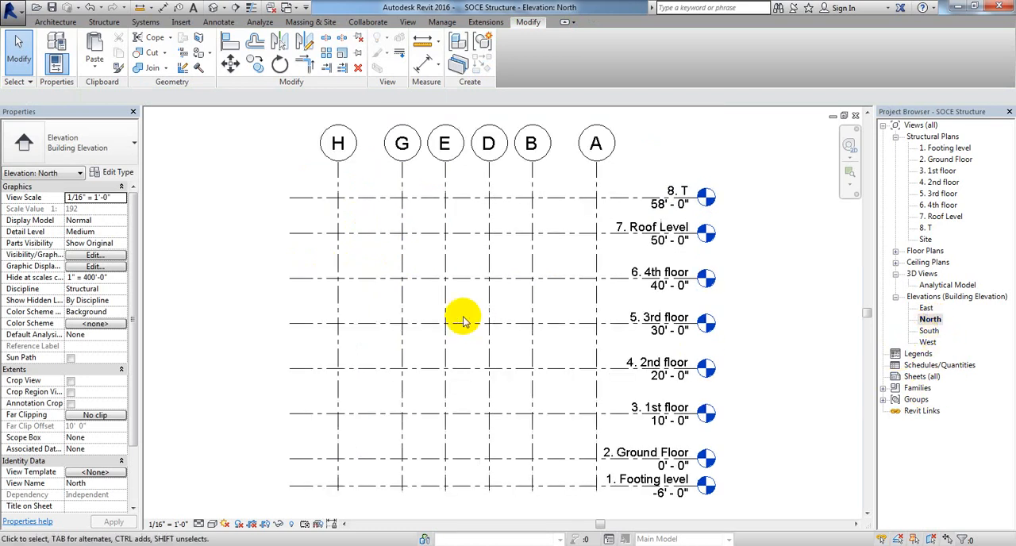
middle_click_drag(547, 395, 545, 362)
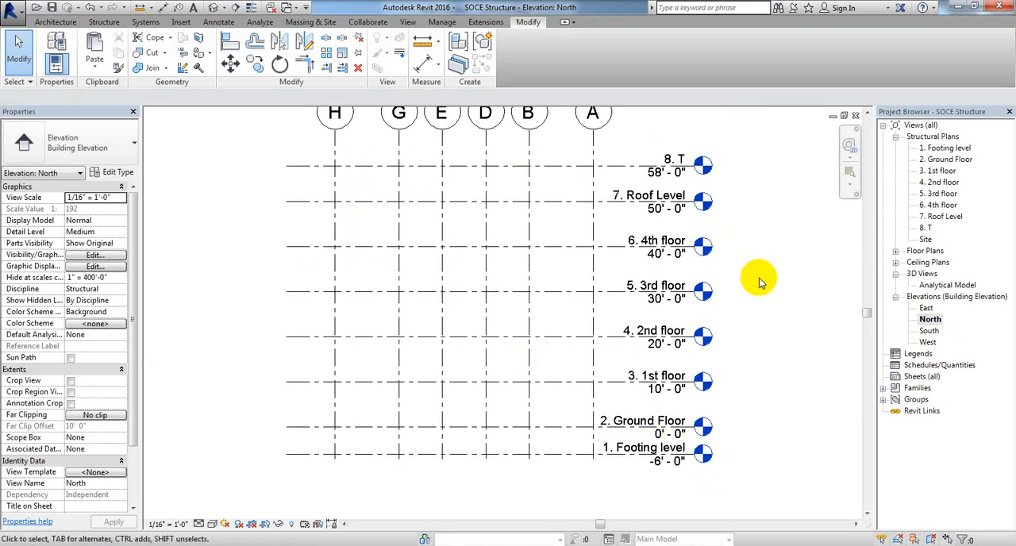
double_click(928, 331)
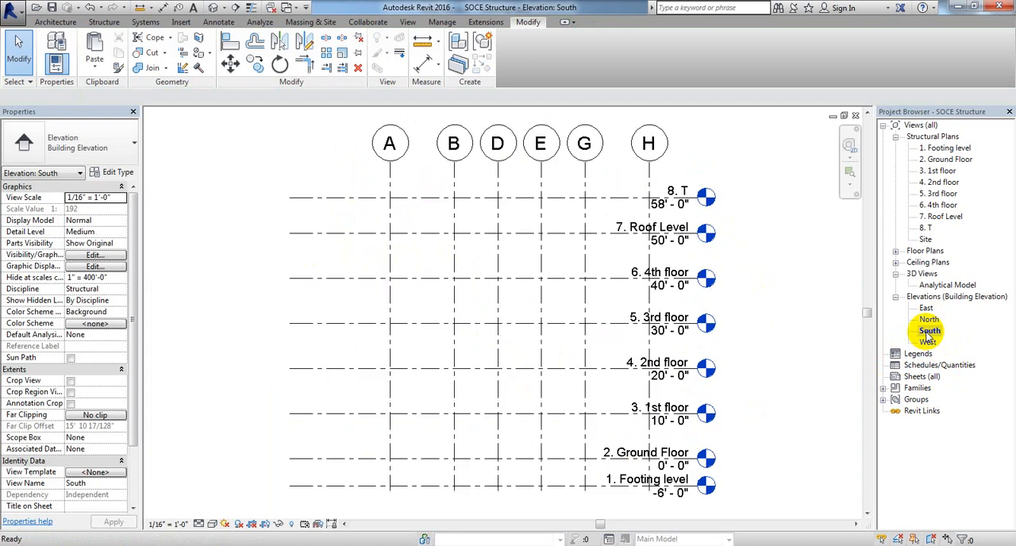
middle_click_drag(608, 336, 568, 337)
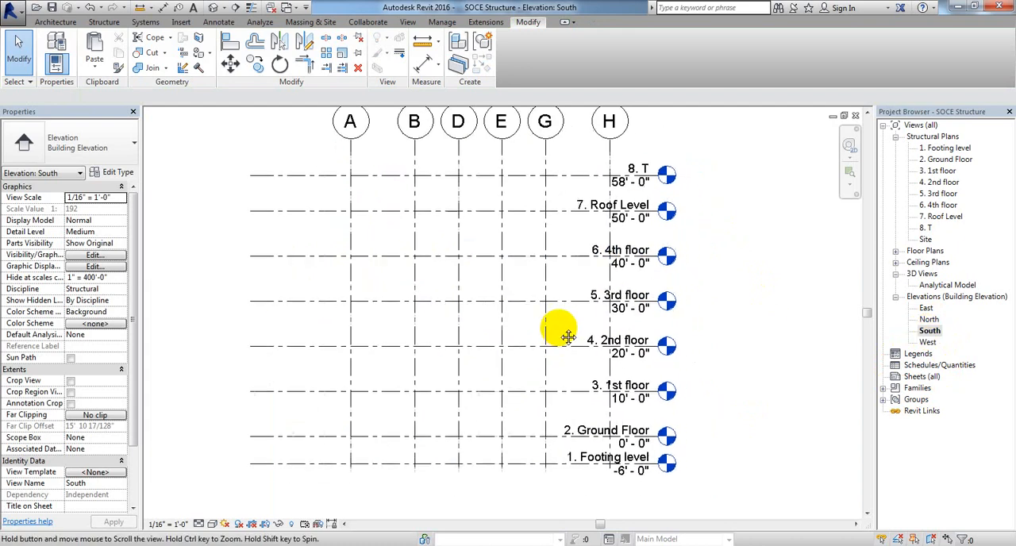
Step: Extend the head ends of the aligned level lines in the South elevation outward so their labels clear grid H
left_click(649, 177)
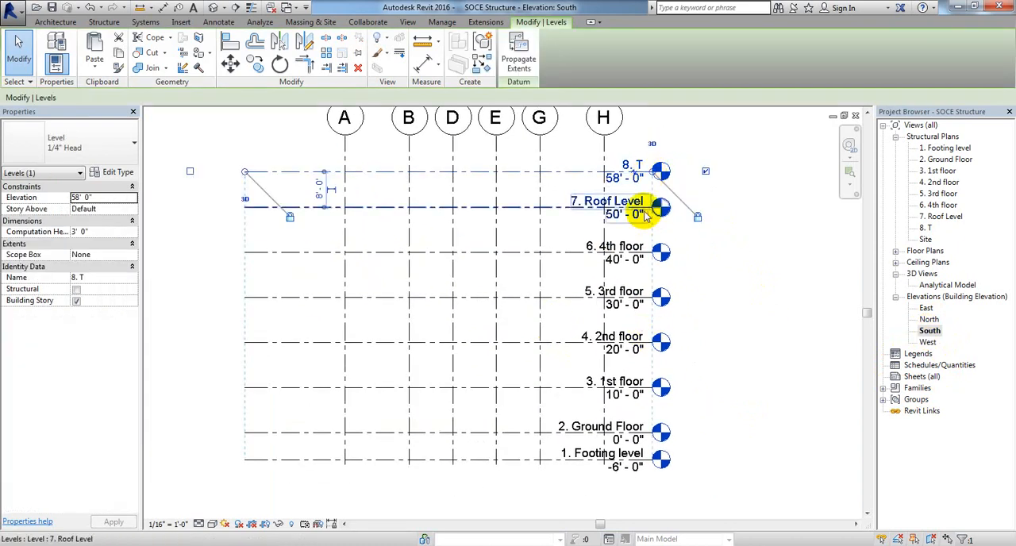
left_click_drag(654, 174, 718, 170)
left_click(669, 485)
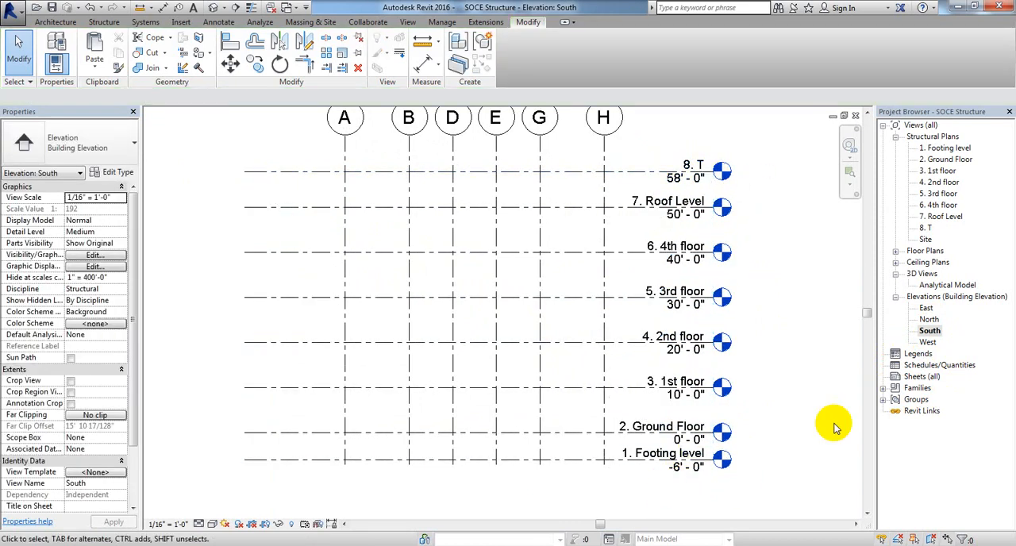
Step: Open the West elevation and extend the head ends of its aligned level lines outward so their labels clear grid 1
double_click(927, 343)
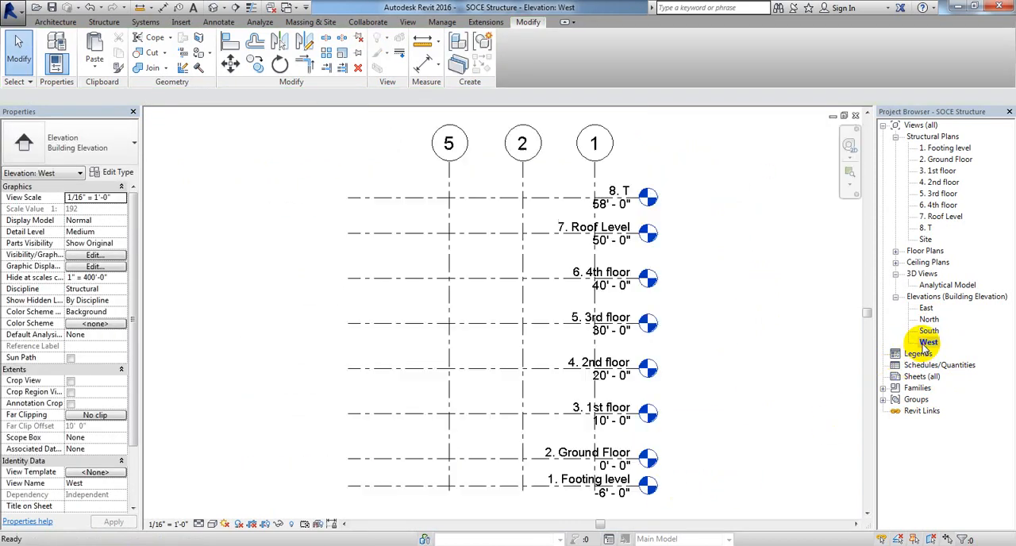
middle_click_drag(761, 440, 740, 409)
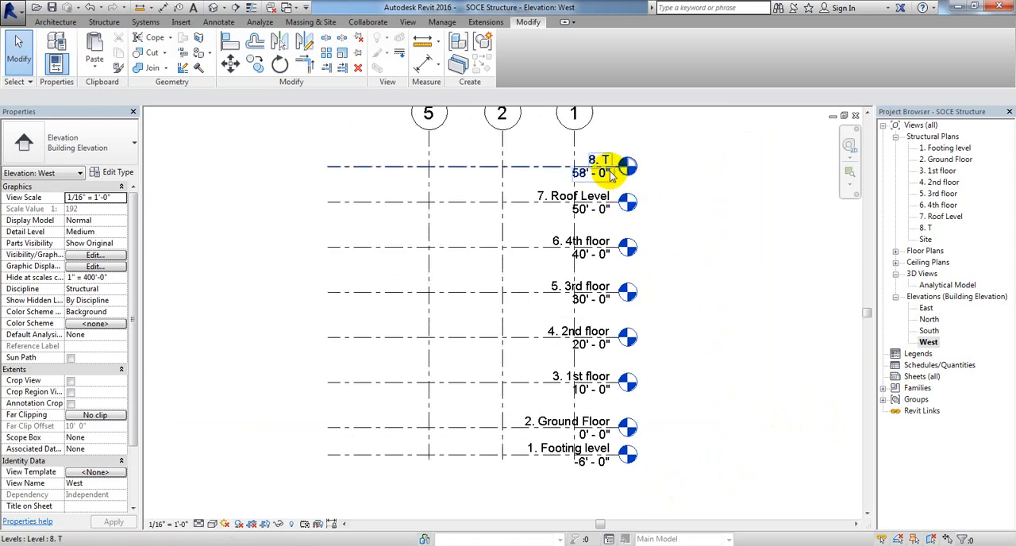
left_click(612, 174)
left_click_drag(619, 169, 678, 167)
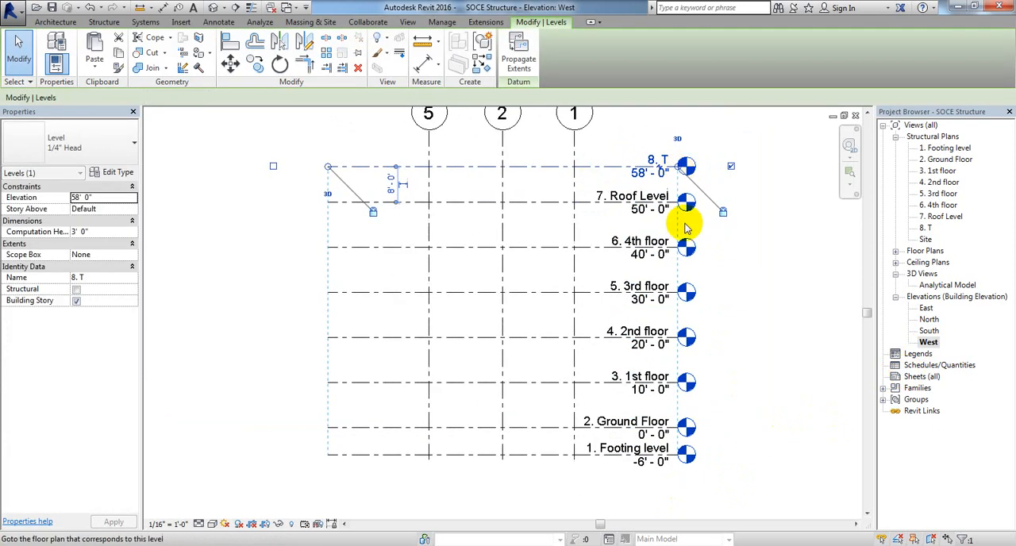
left_click(760, 425)
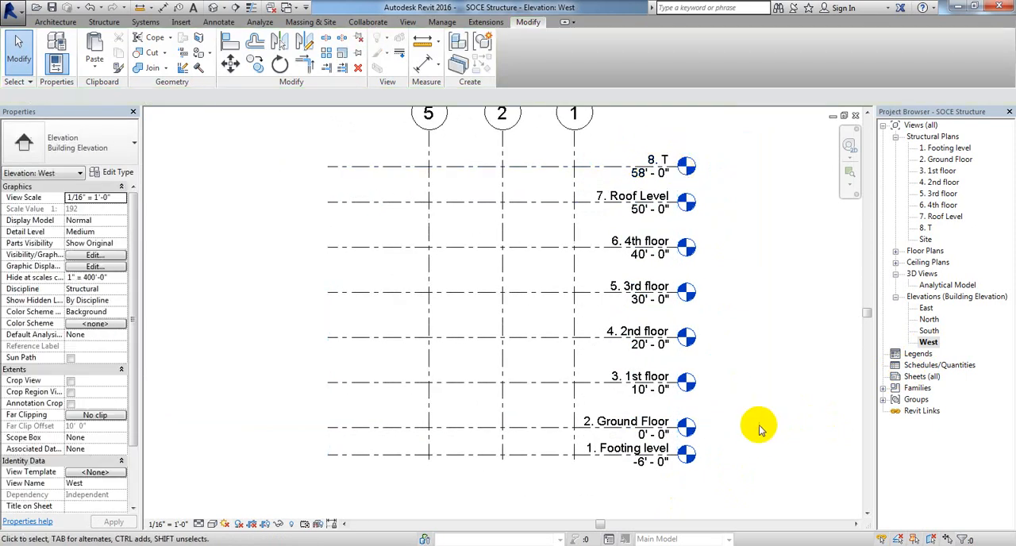
Step: Reopen the East elevation and save the project
double_click(926, 308)
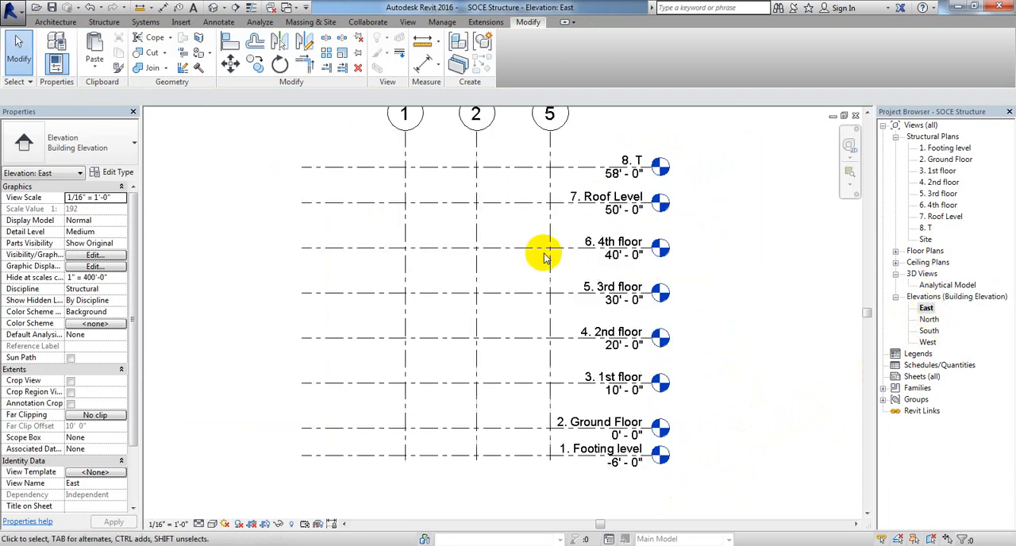
left_click(53, 9)
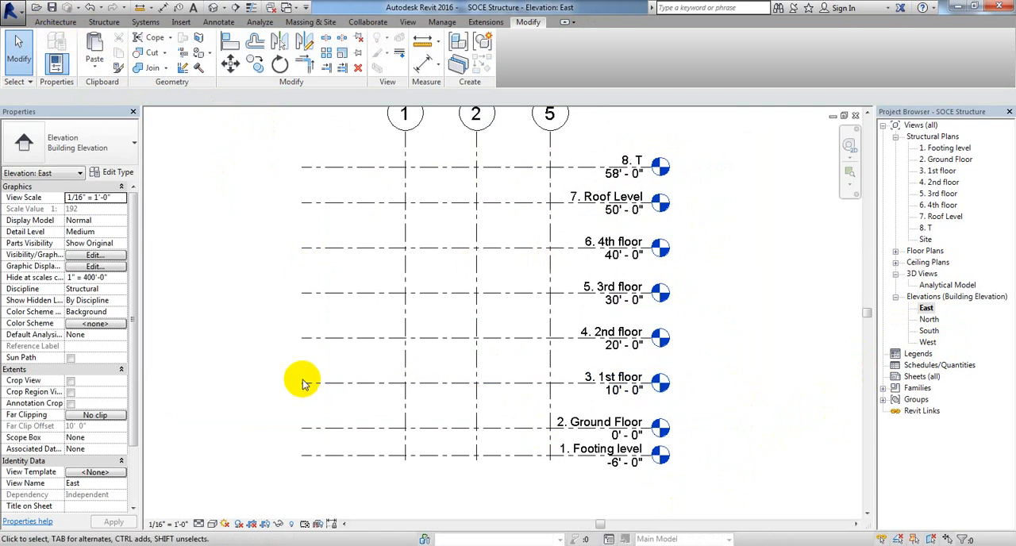
middle_click_drag(275, 305, 285, 337)
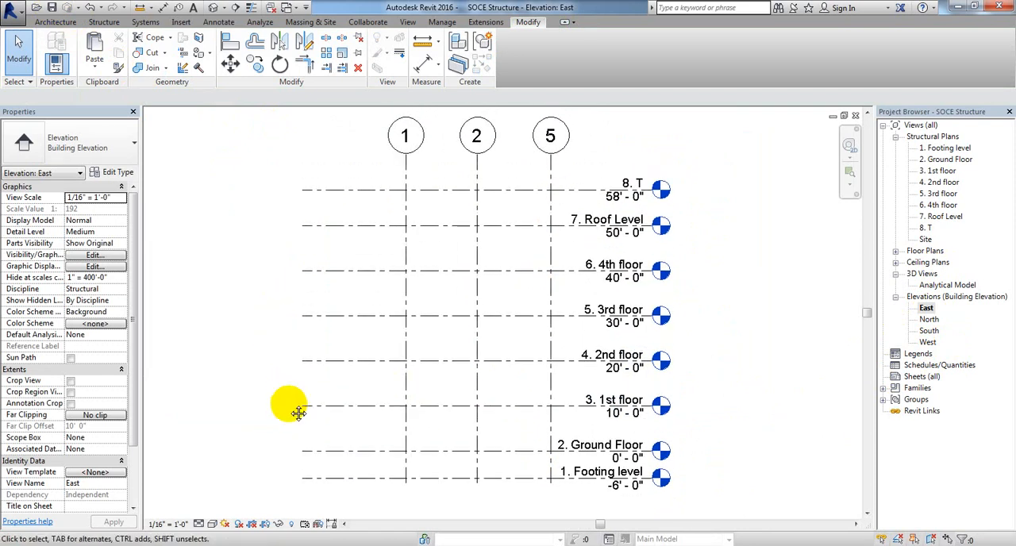
middle_click_drag(289, 403, 288, 396)
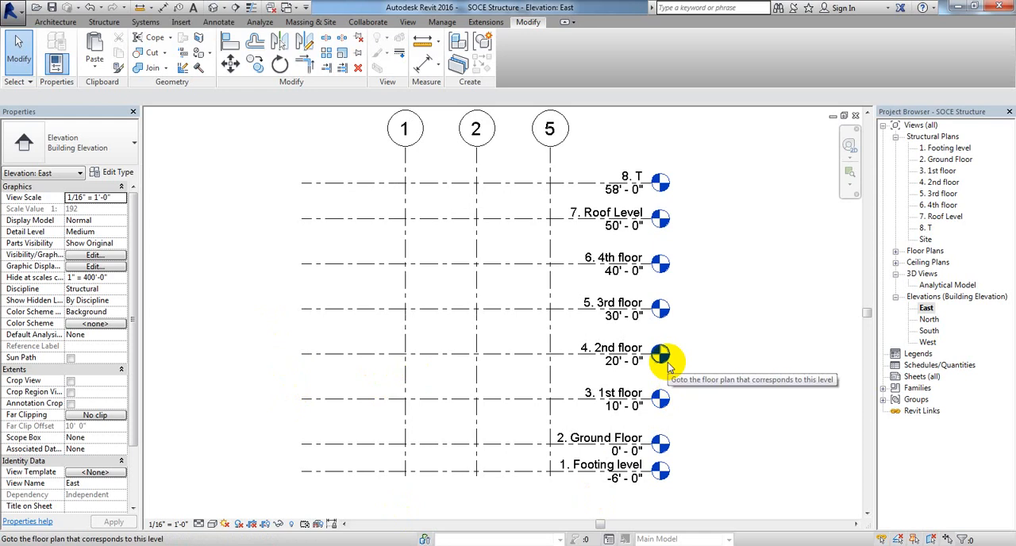
middle_click_drag(722, 332, 722, 334)
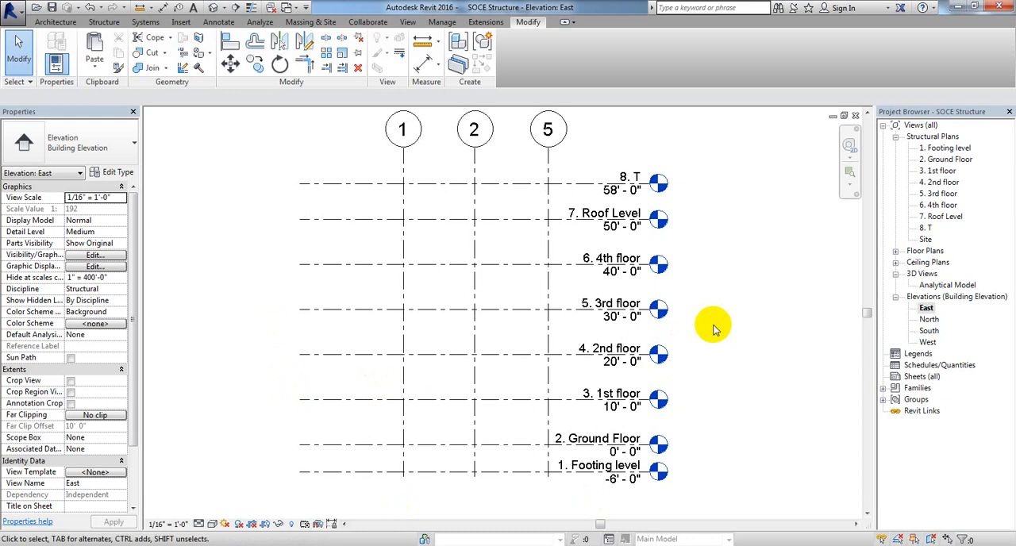